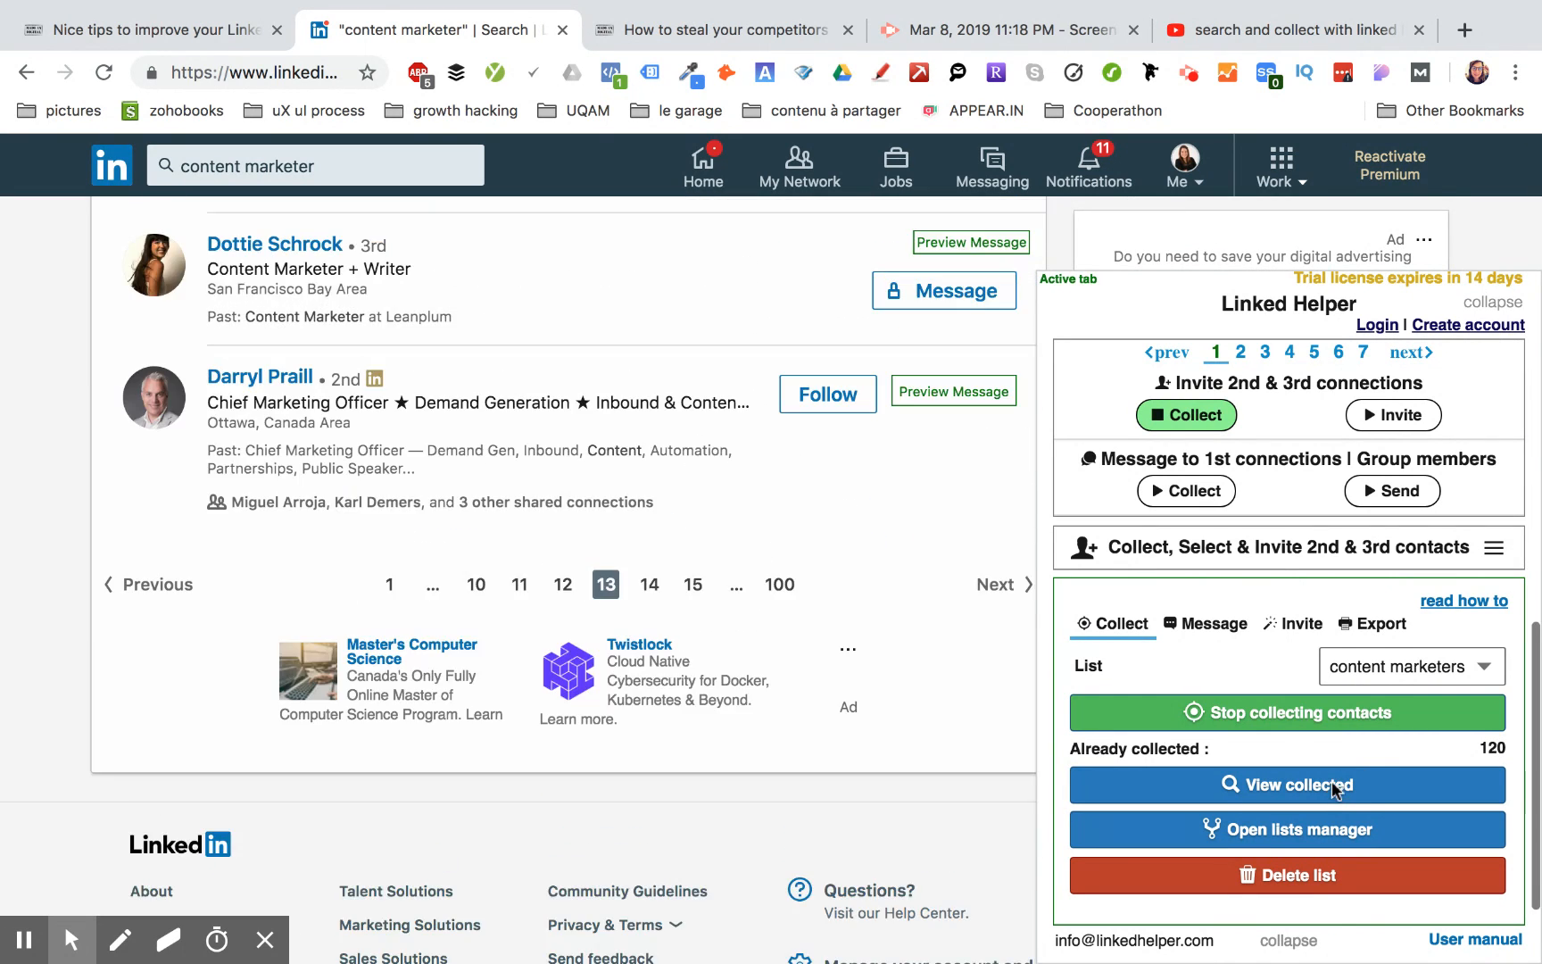
# Step: Check the contacts collected in the content marketers list, and stop collecting contacts
pyautogui.click(1333, 784)
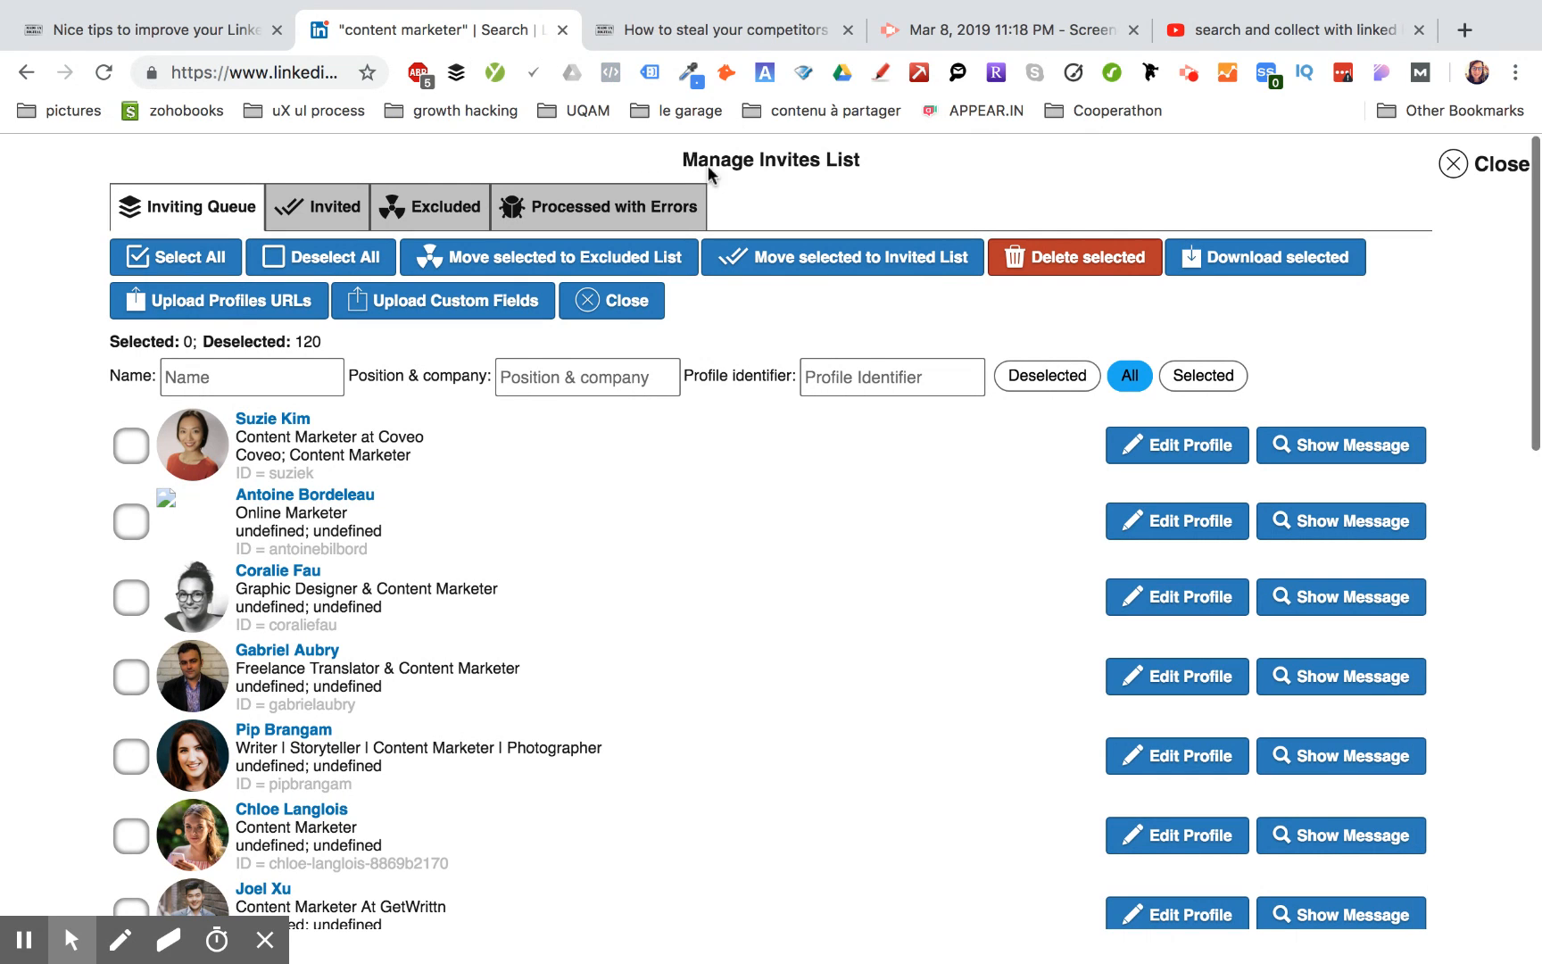
pyautogui.click(1452, 163)
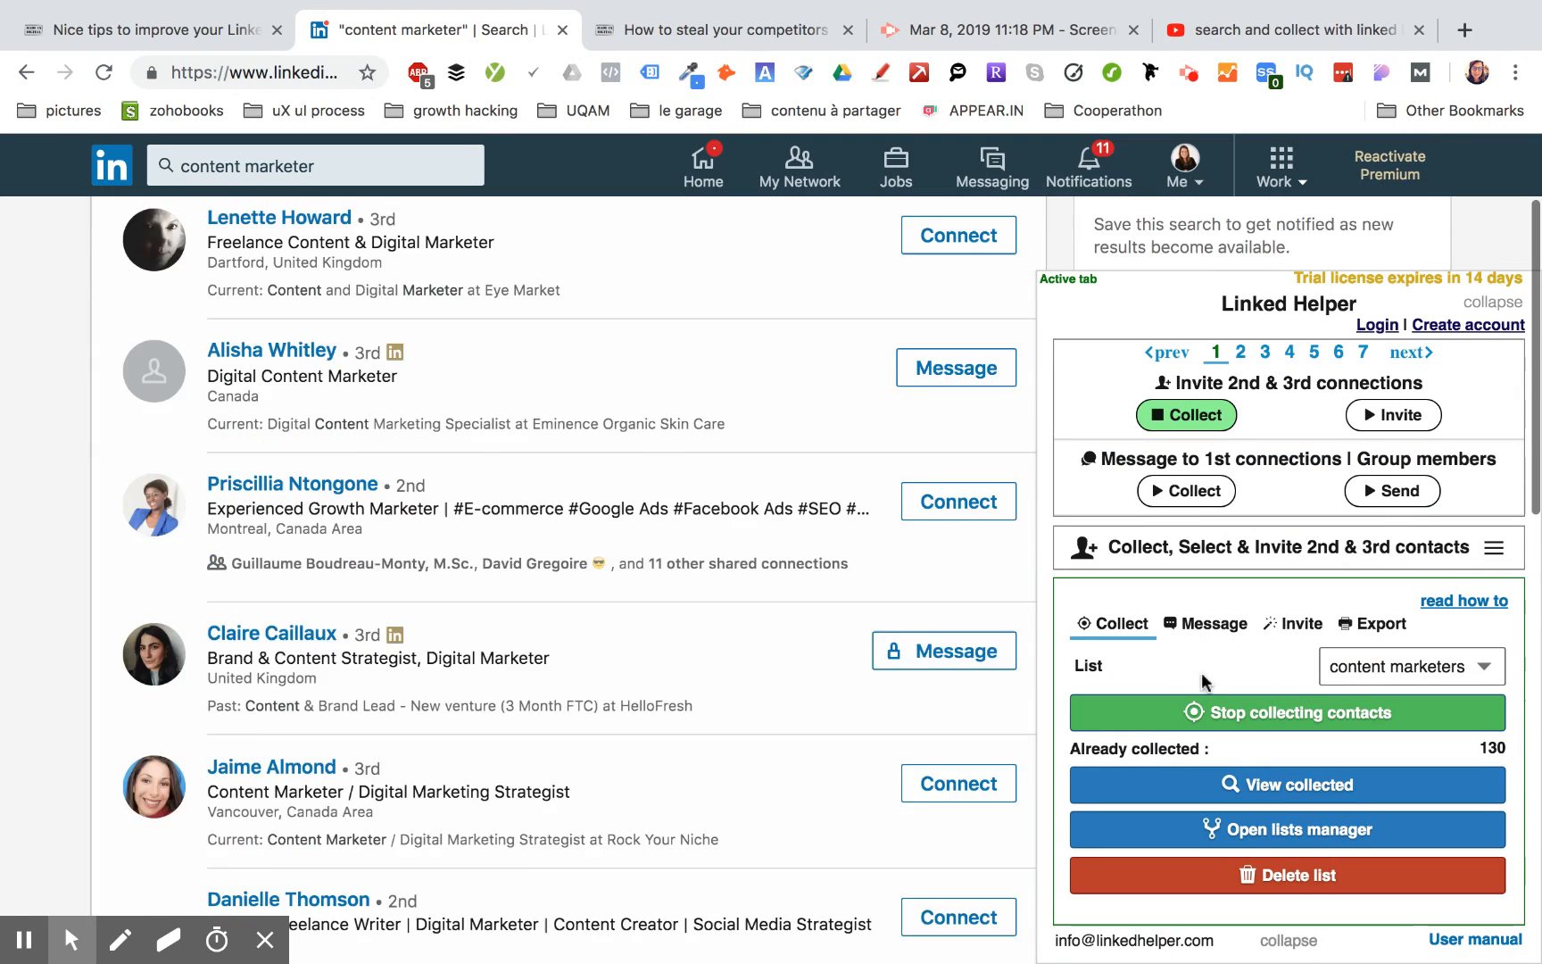
pyautogui.click(1277, 723)
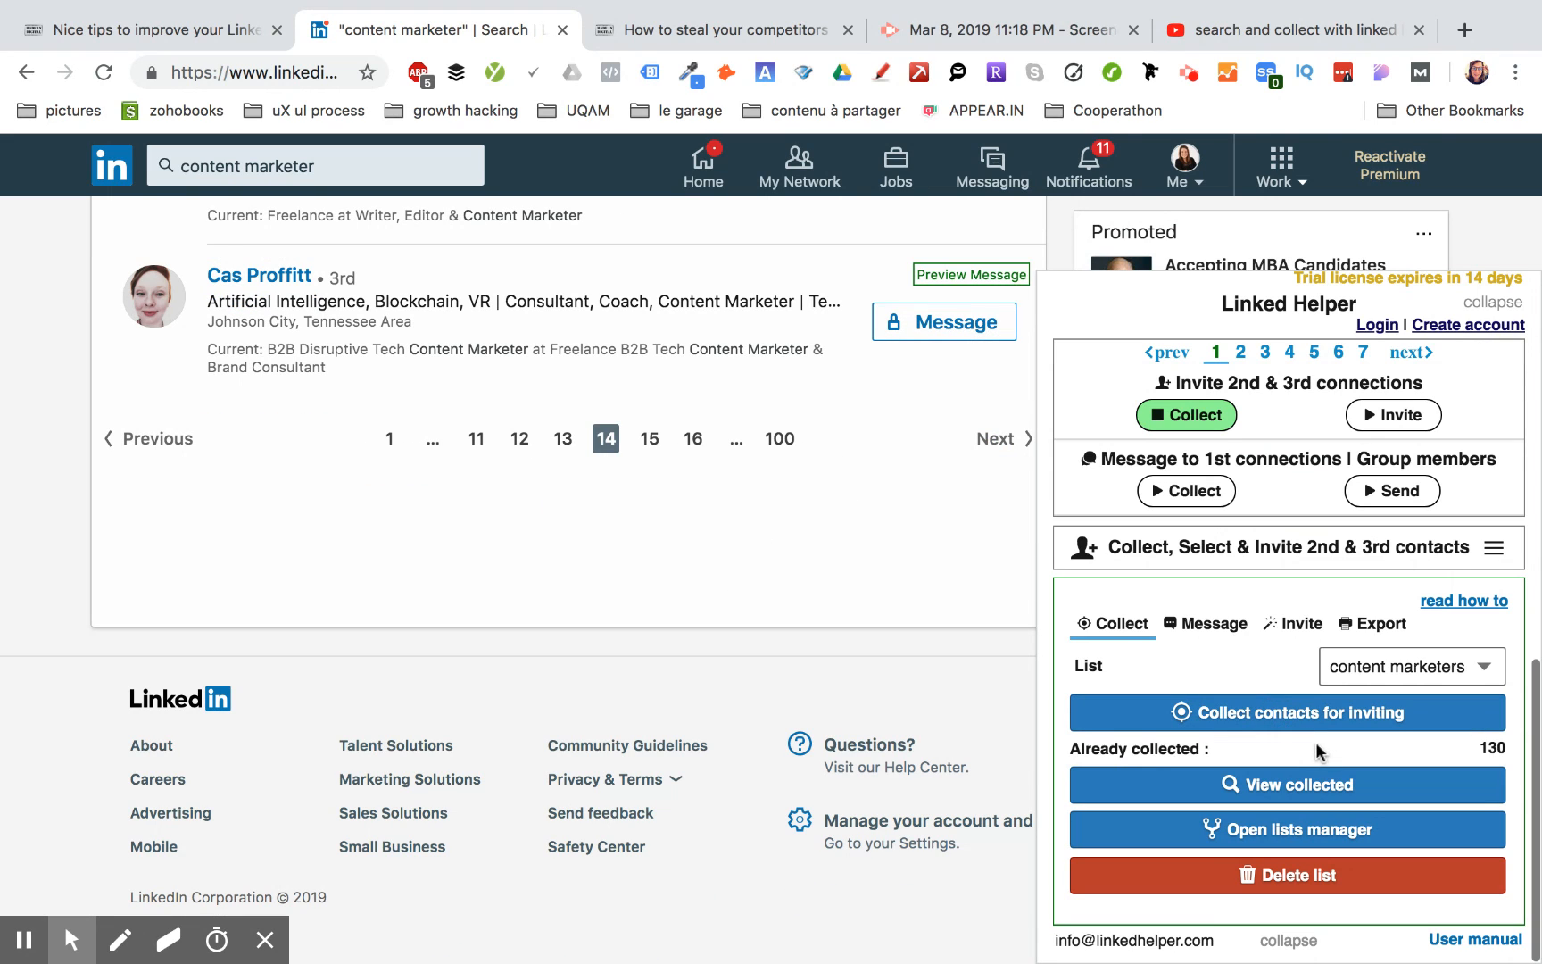
# Step: Open the collected contacts of the content marketers list and look through the inviting queue
pyautogui.click(1360, 783)
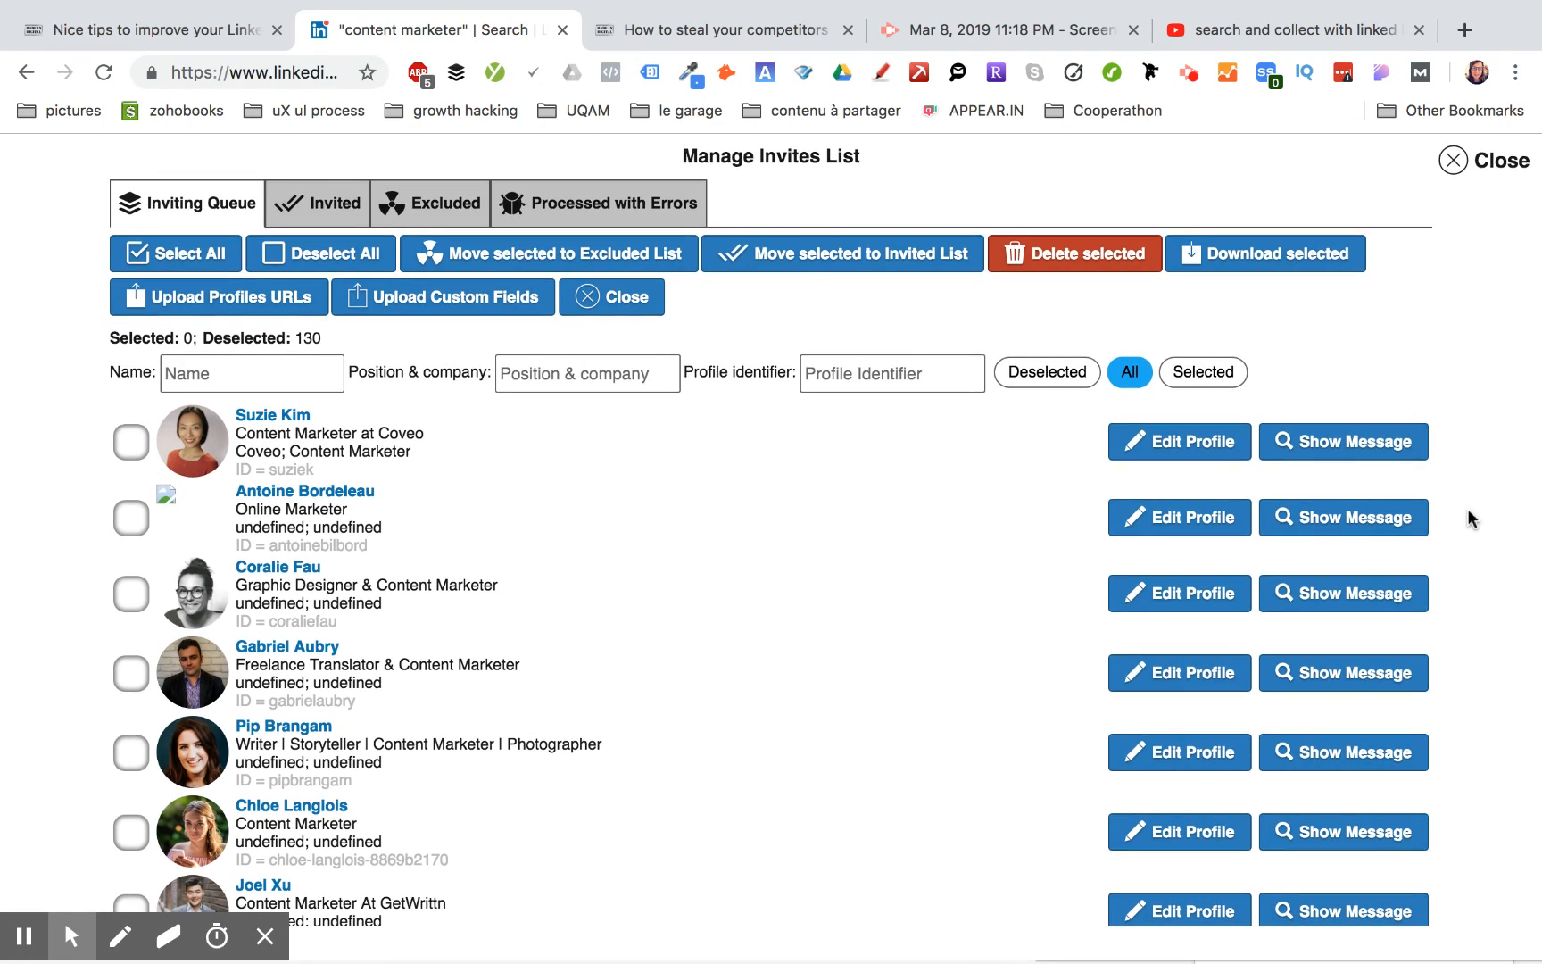
pyautogui.scroll(-2, 1472, 517)
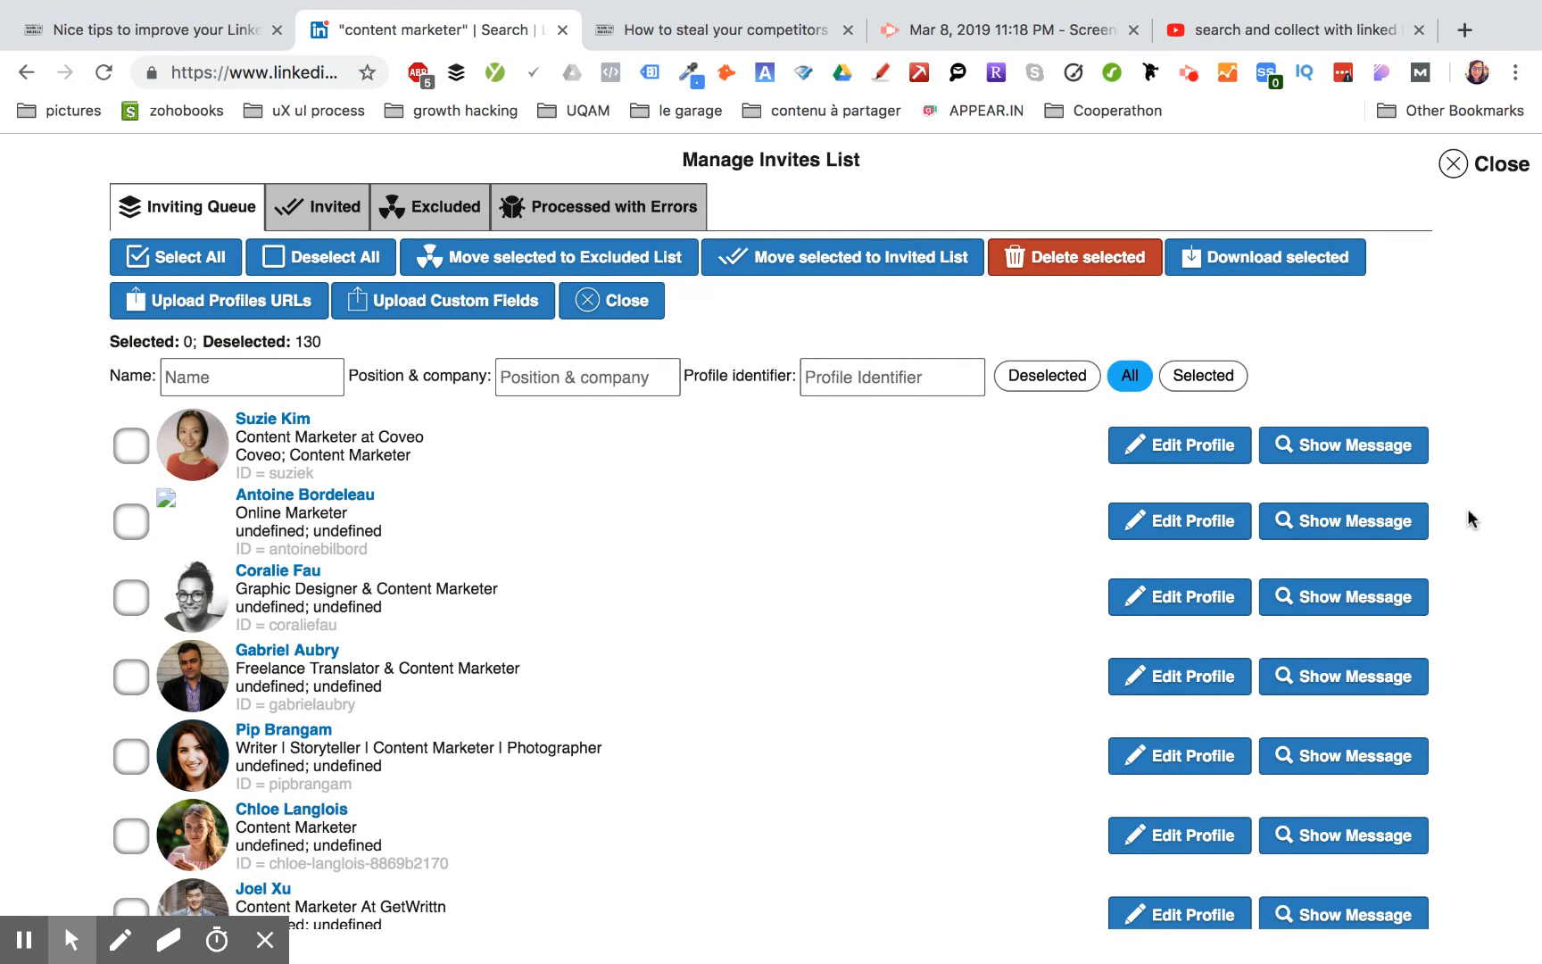
pyautogui.scroll(-2, 1472, 519)
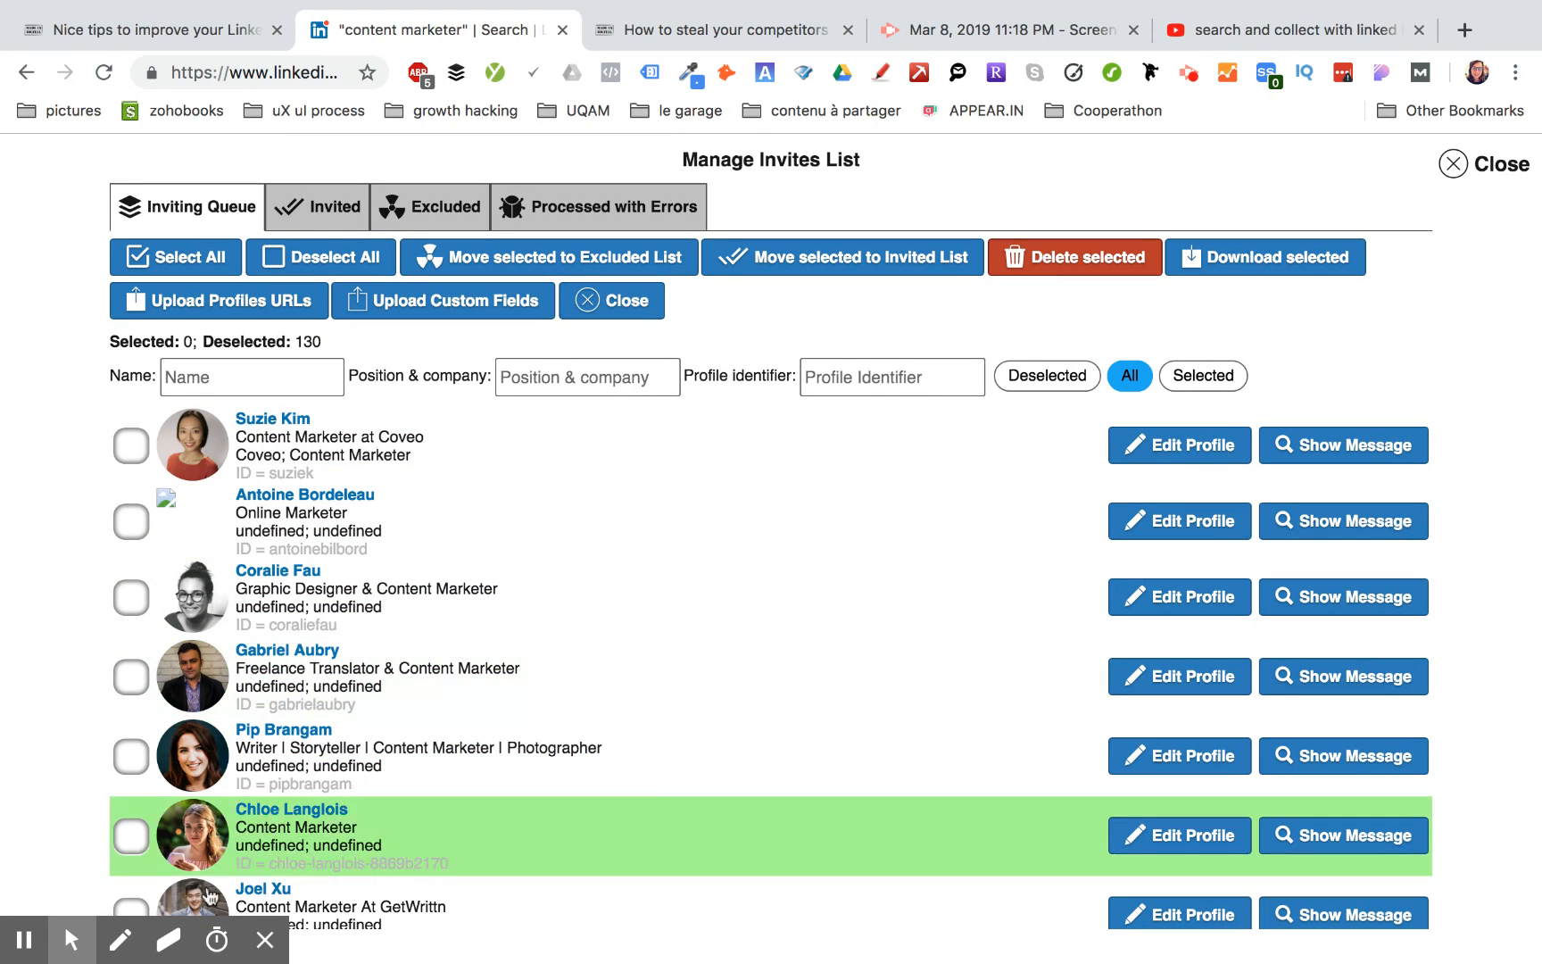
pyautogui.scroll(-3, 849, 750)
pyautogui.scroll(-3, 849, 750)
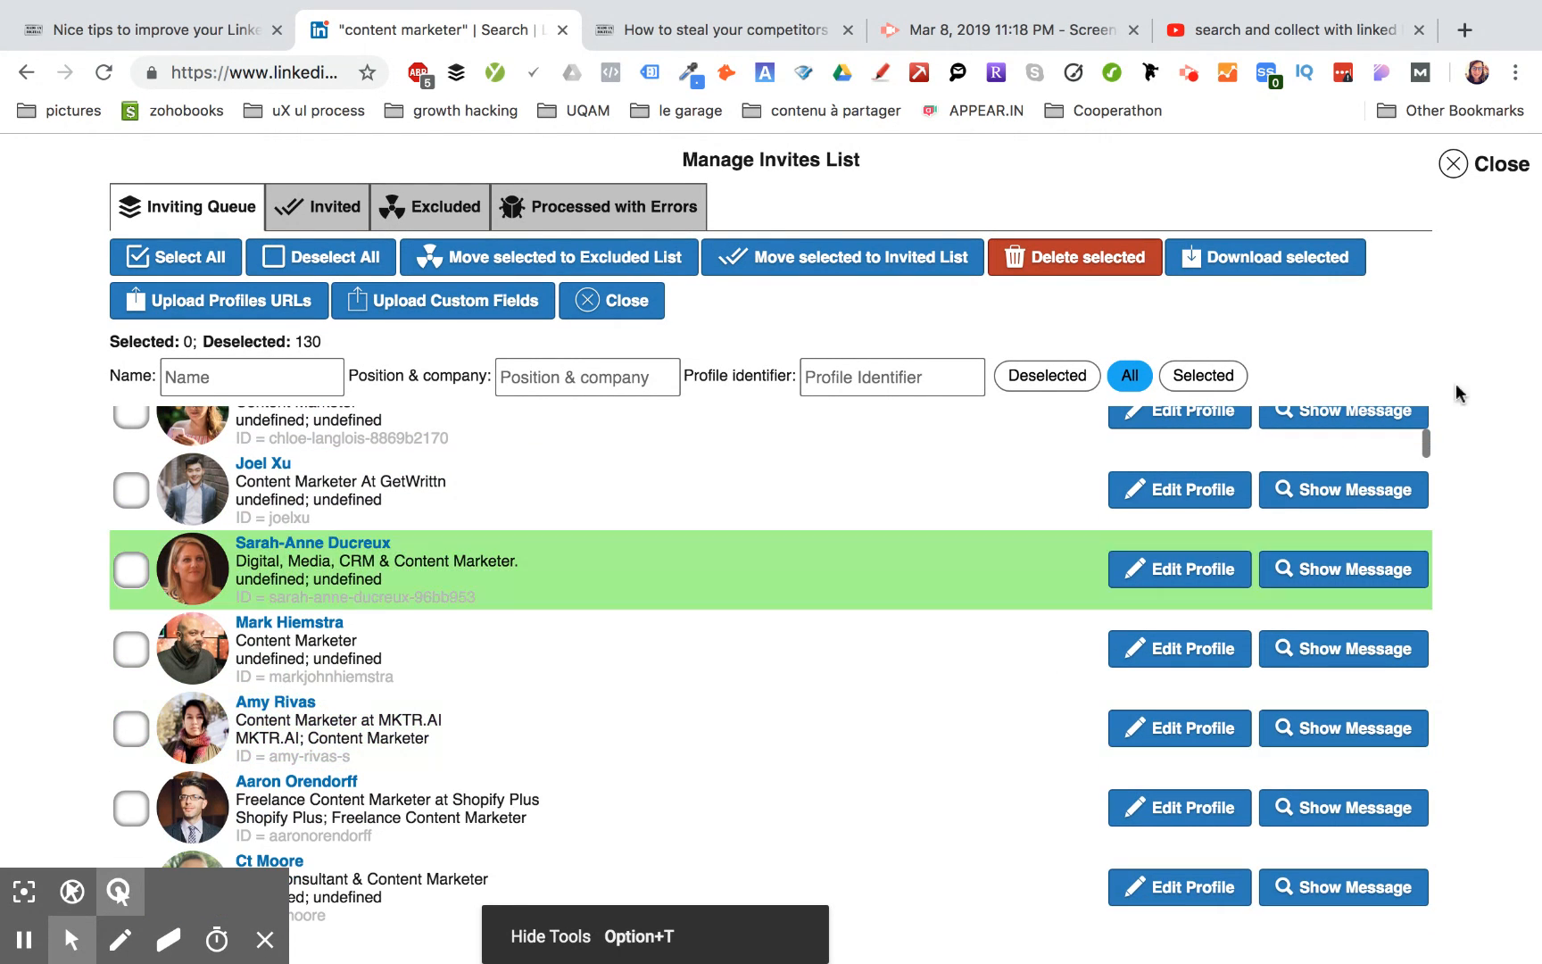
pyautogui.scroll(-1, 1480, 426)
pyautogui.scroll(-15, 853, 784)
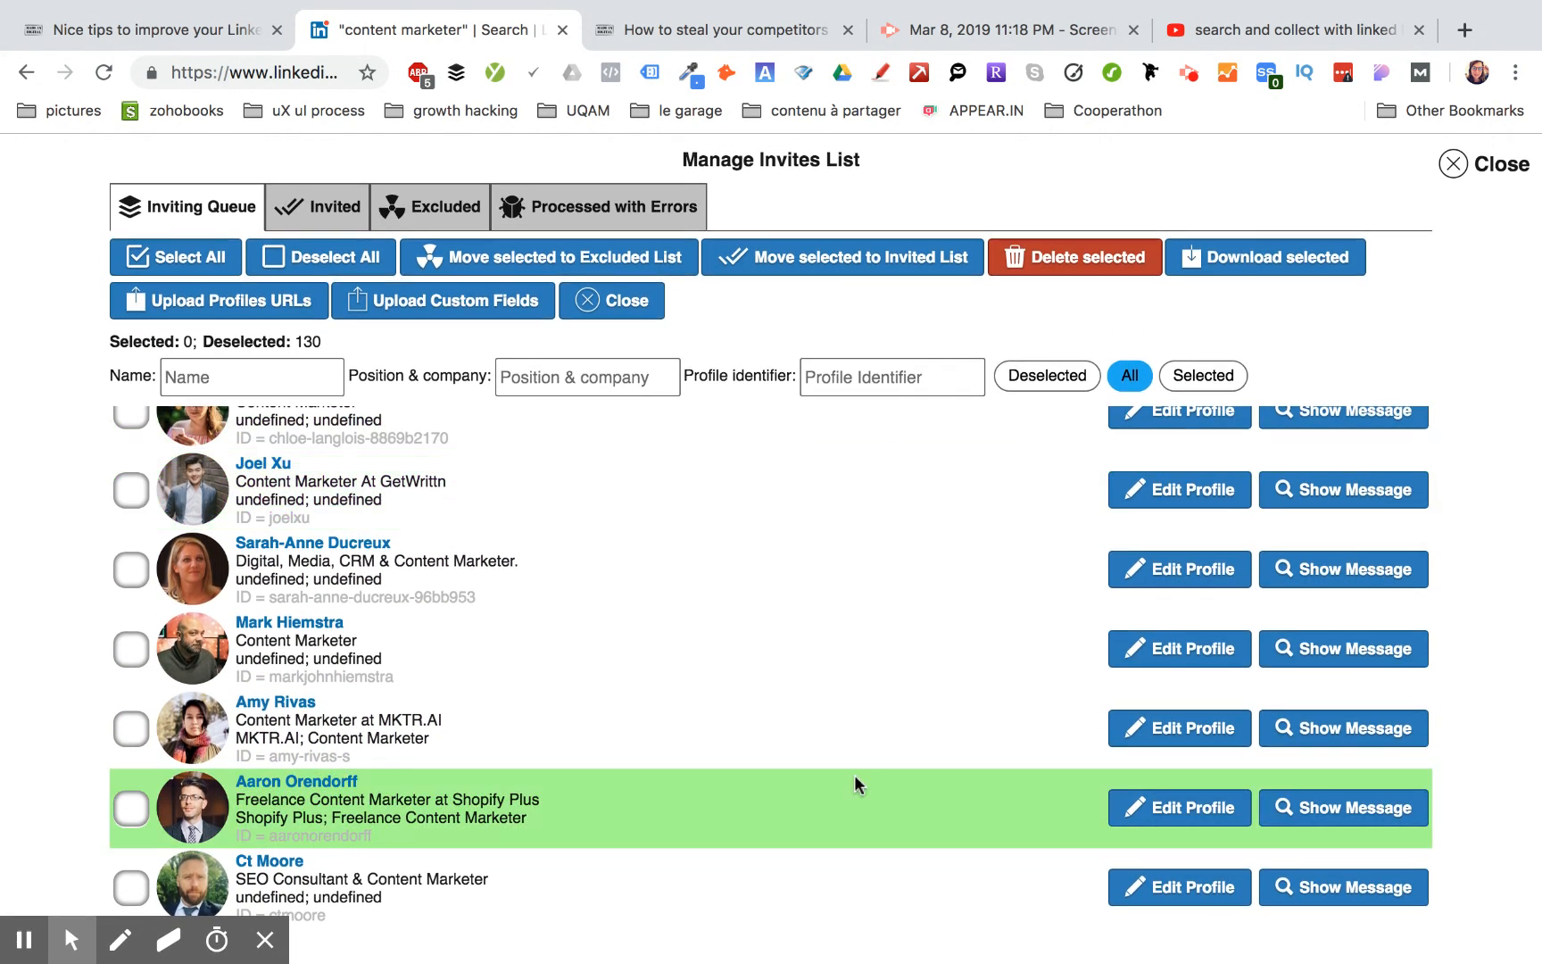
pyautogui.scroll(-15, 854, 784)
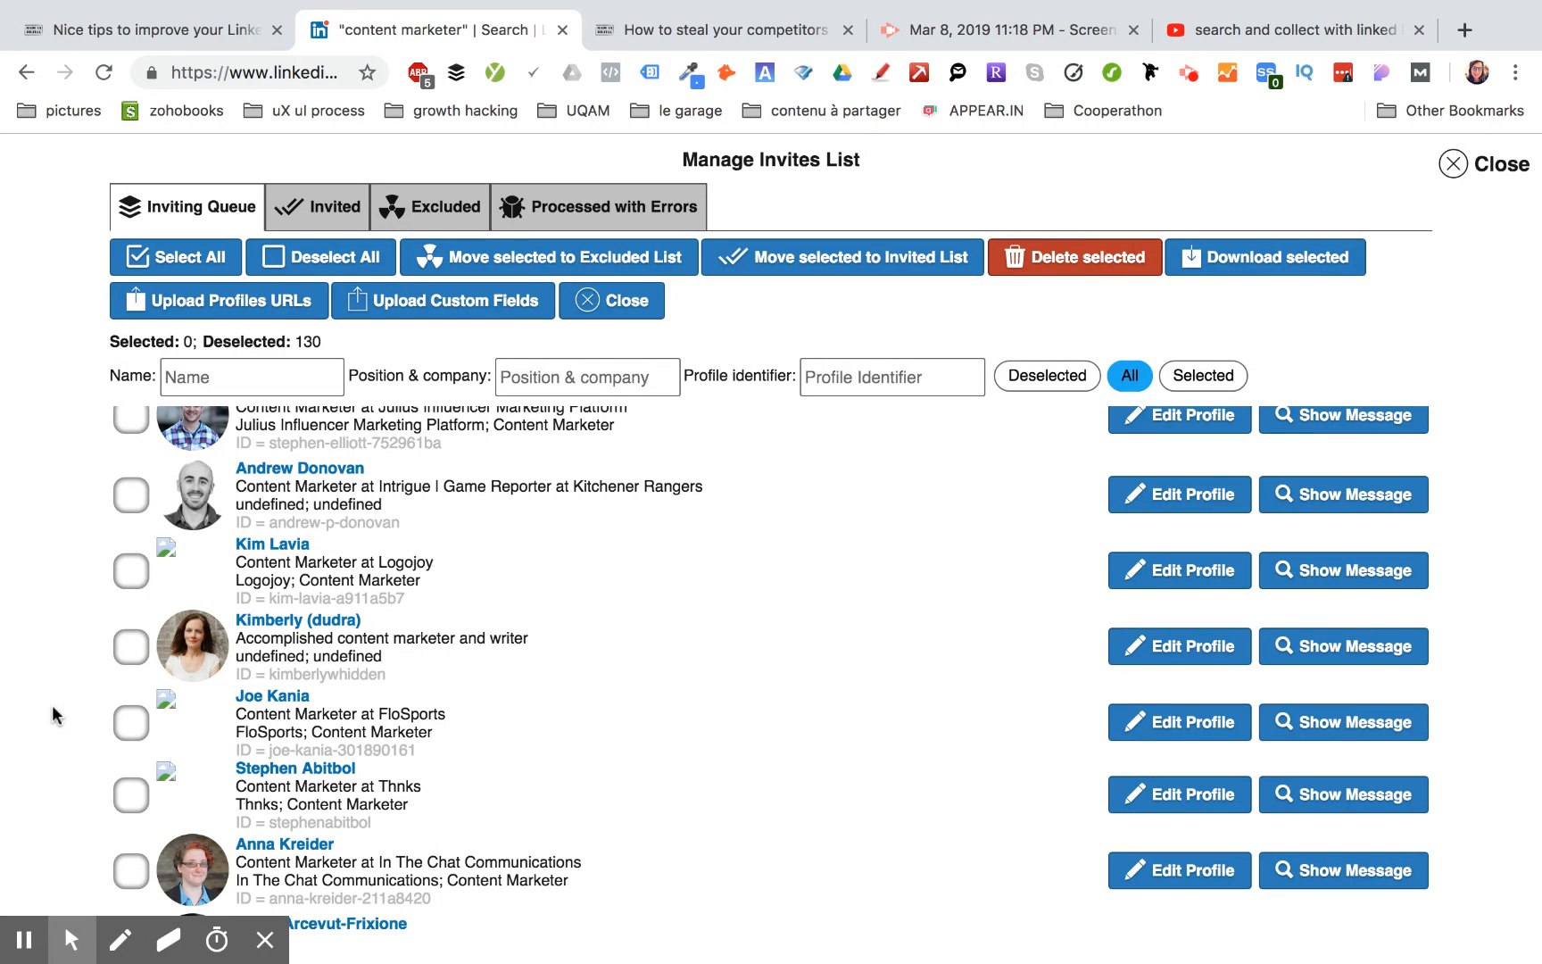
# Step: Check the public and personal recipes in Data Miner, and create a new recipe for this page
pyautogui.click(919, 78)
pyautogui.click(919, 73)
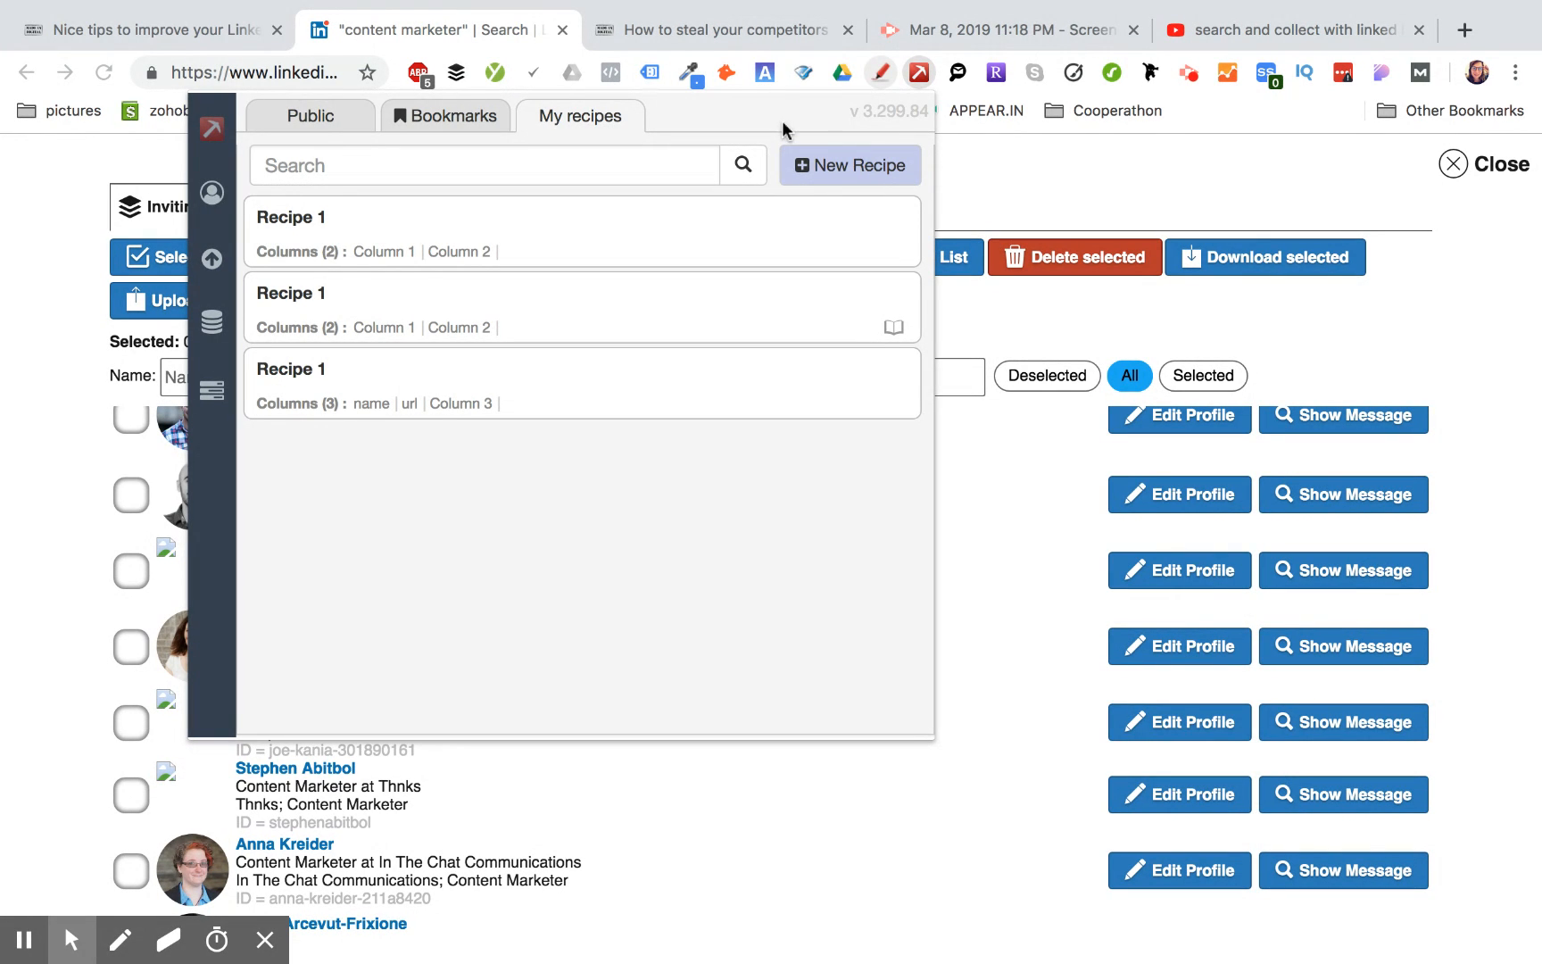
pyautogui.click(308, 114)
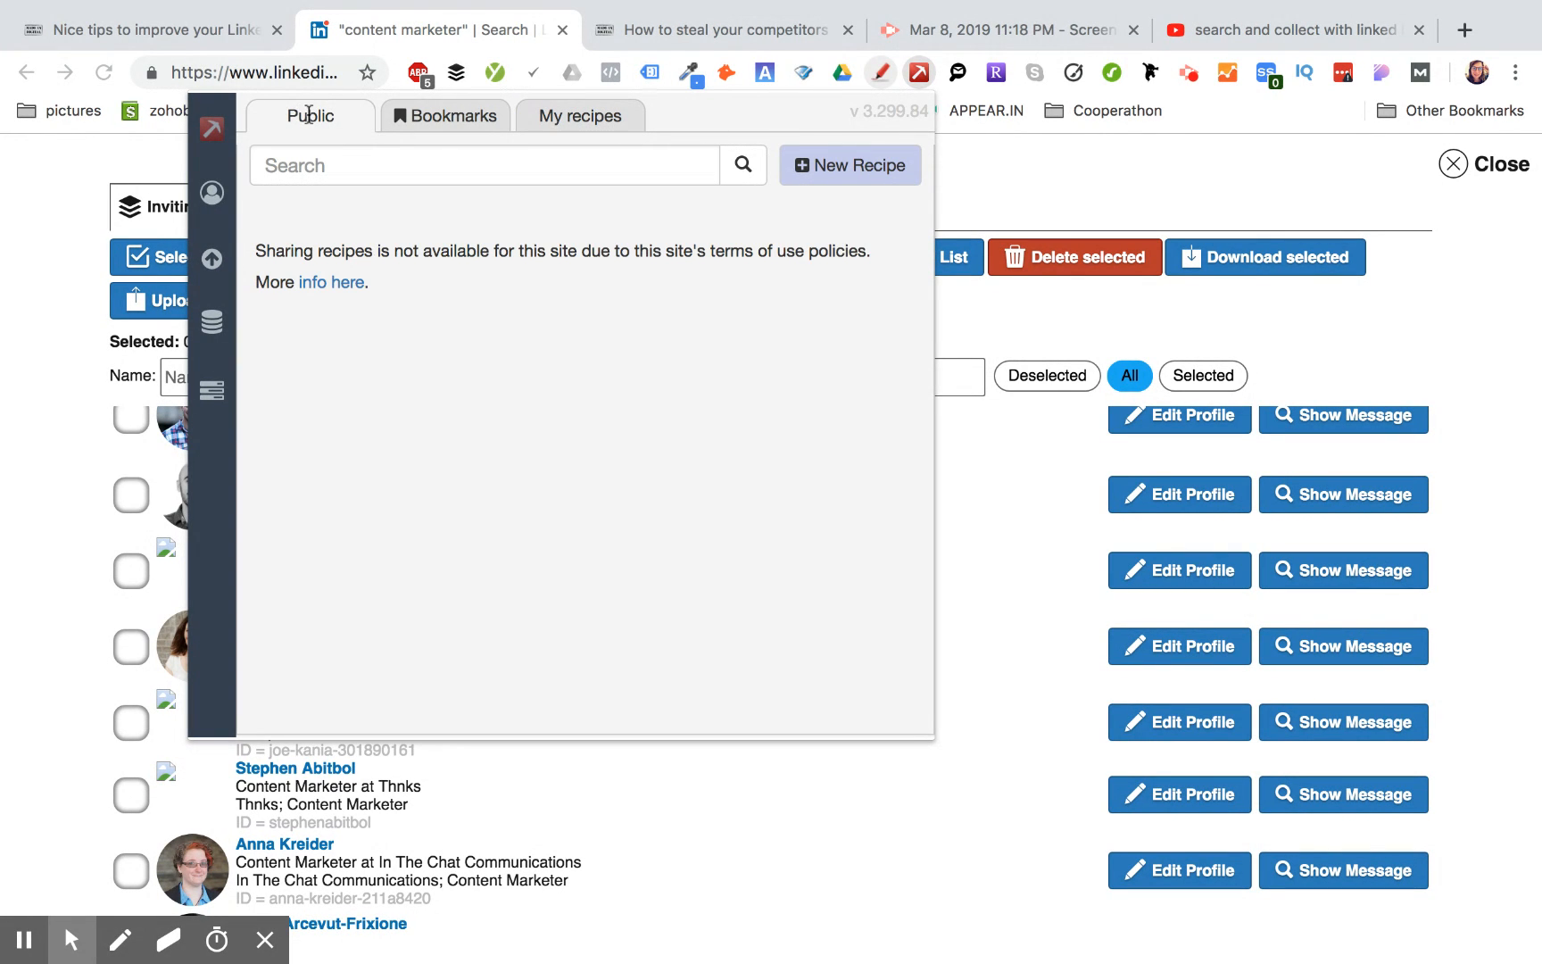
pyautogui.click(588, 104)
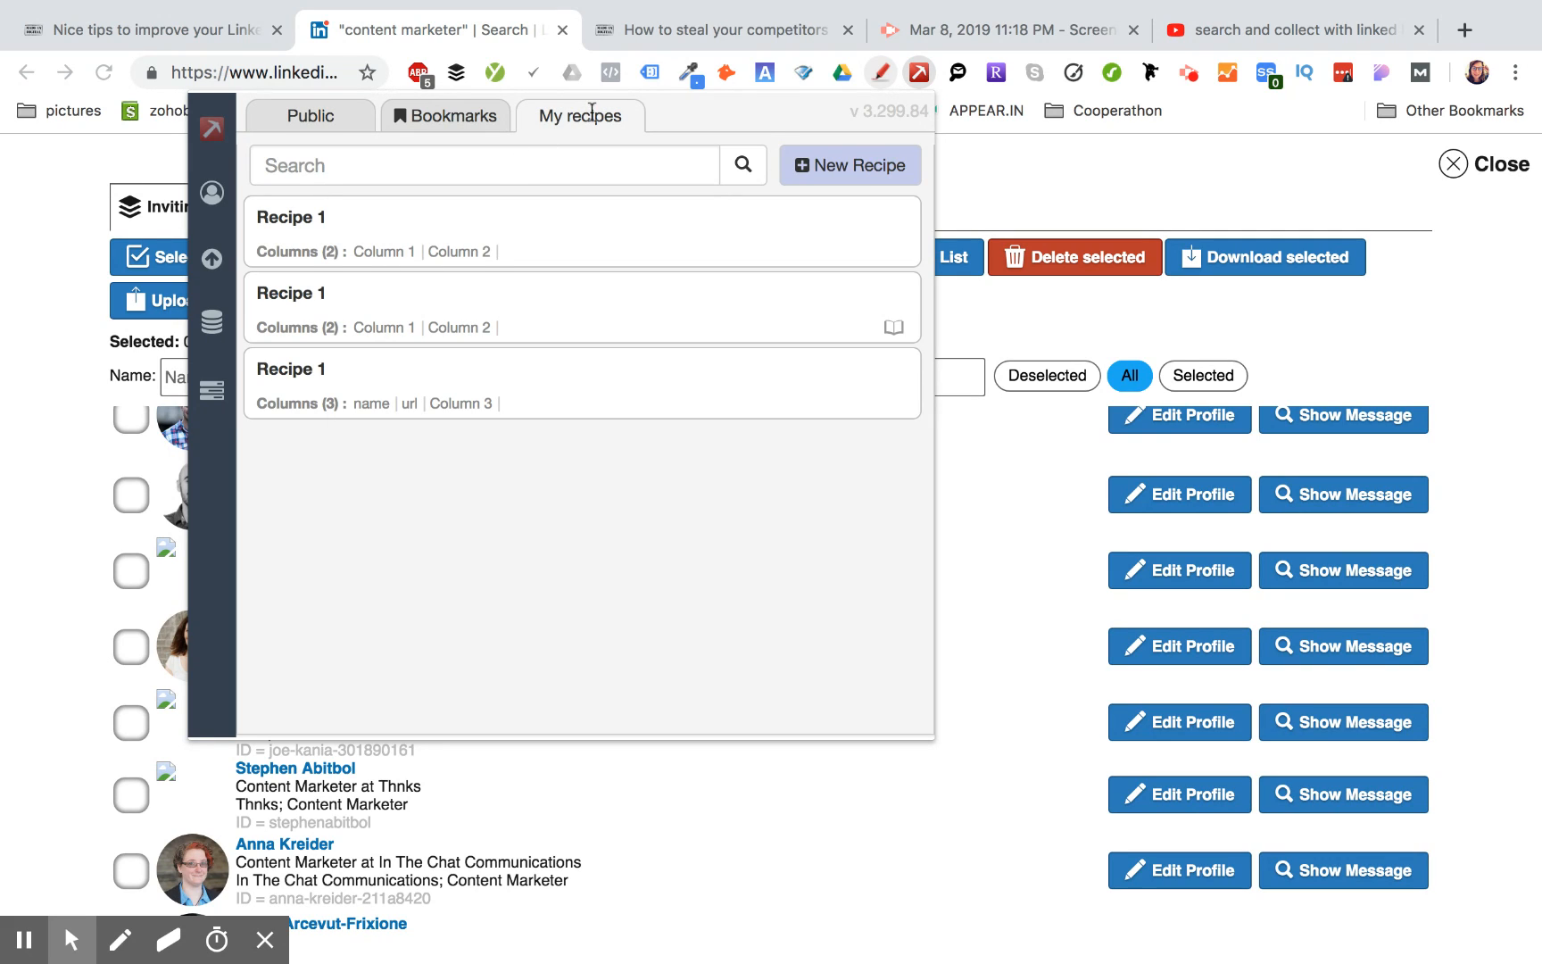
pyautogui.click(840, 170)
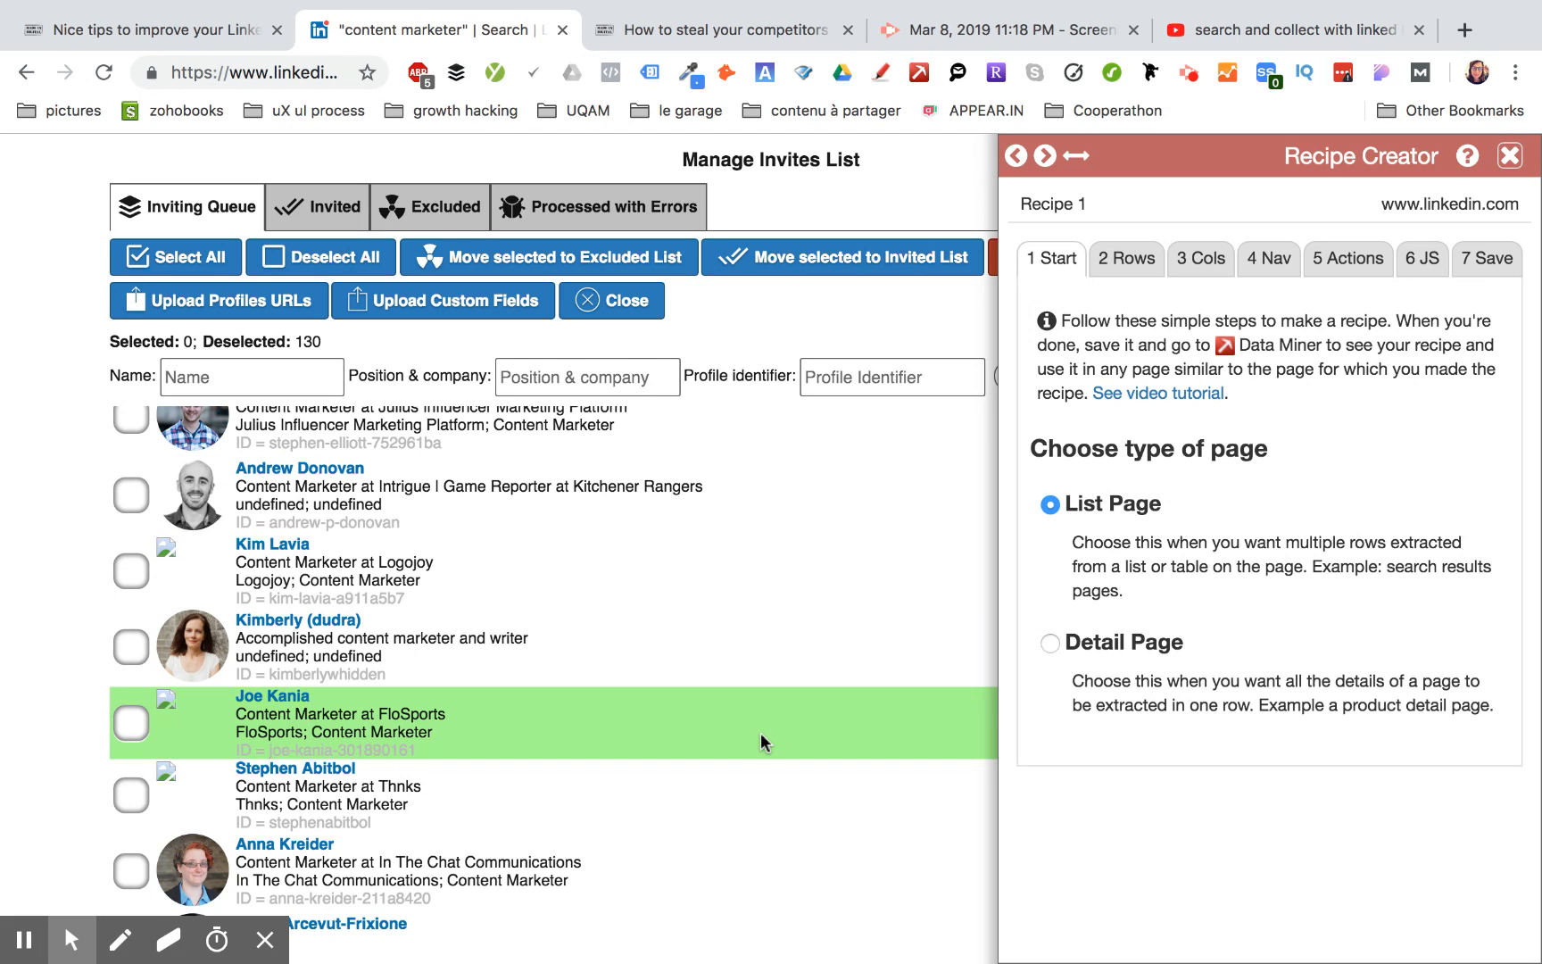
# Step: Define the recipe's rows from the first contact's description cell, using the fullname_descr class as the selector
pyautogui.scroll(5, 762, 742)
pyautogui.scroll(15, 763, 742)
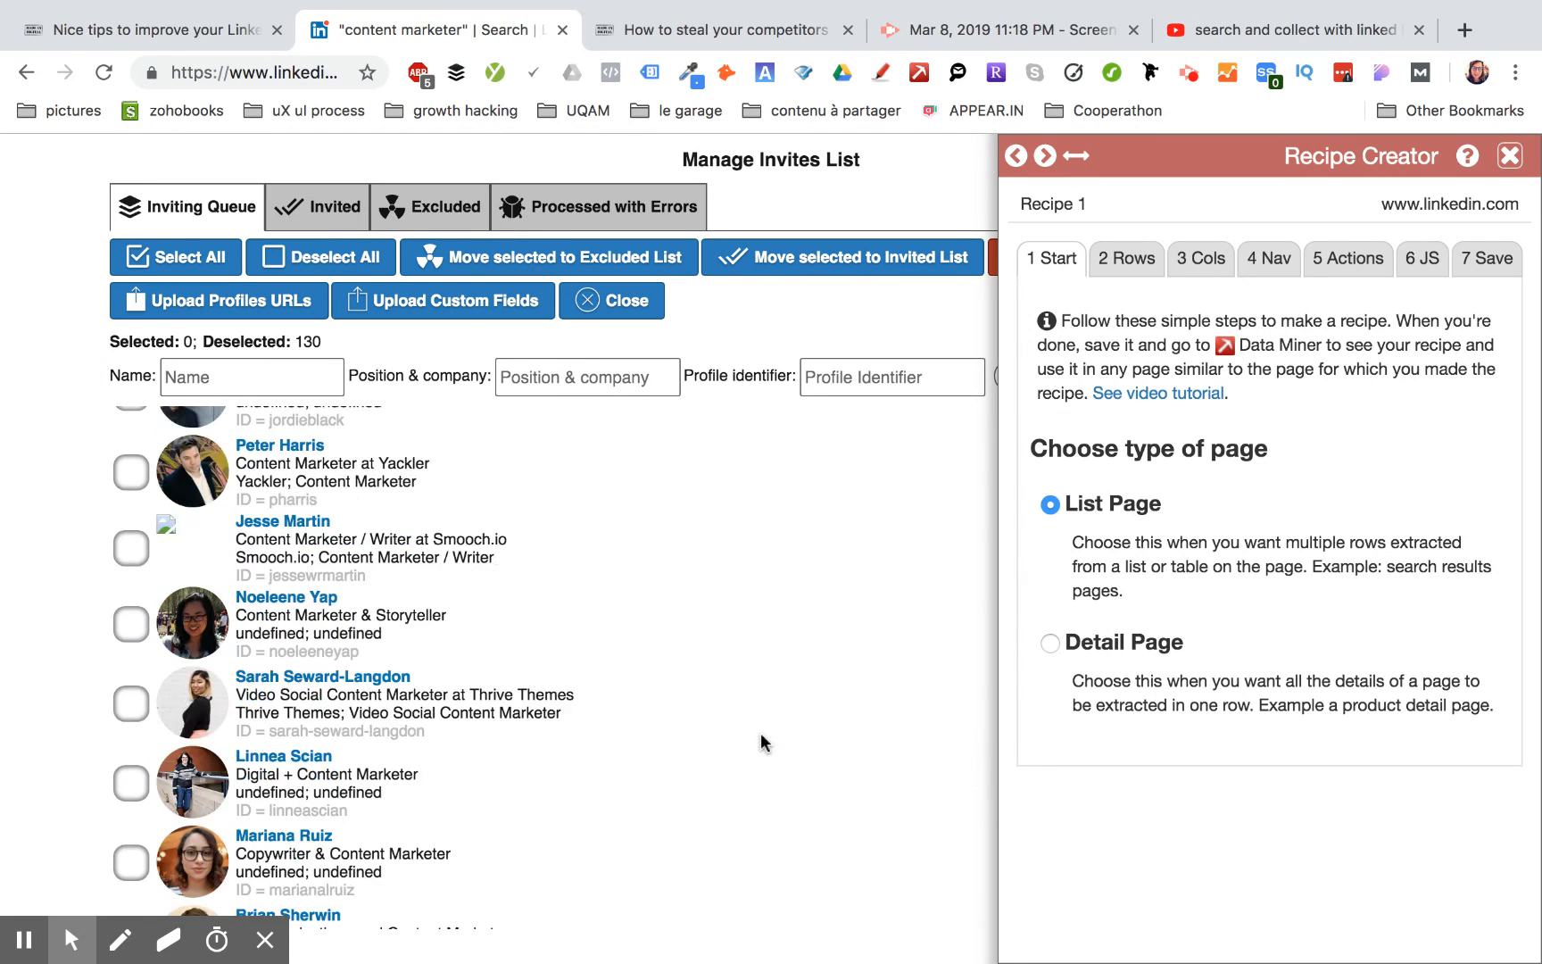
pyautogui.scroll(10, 763, 742)
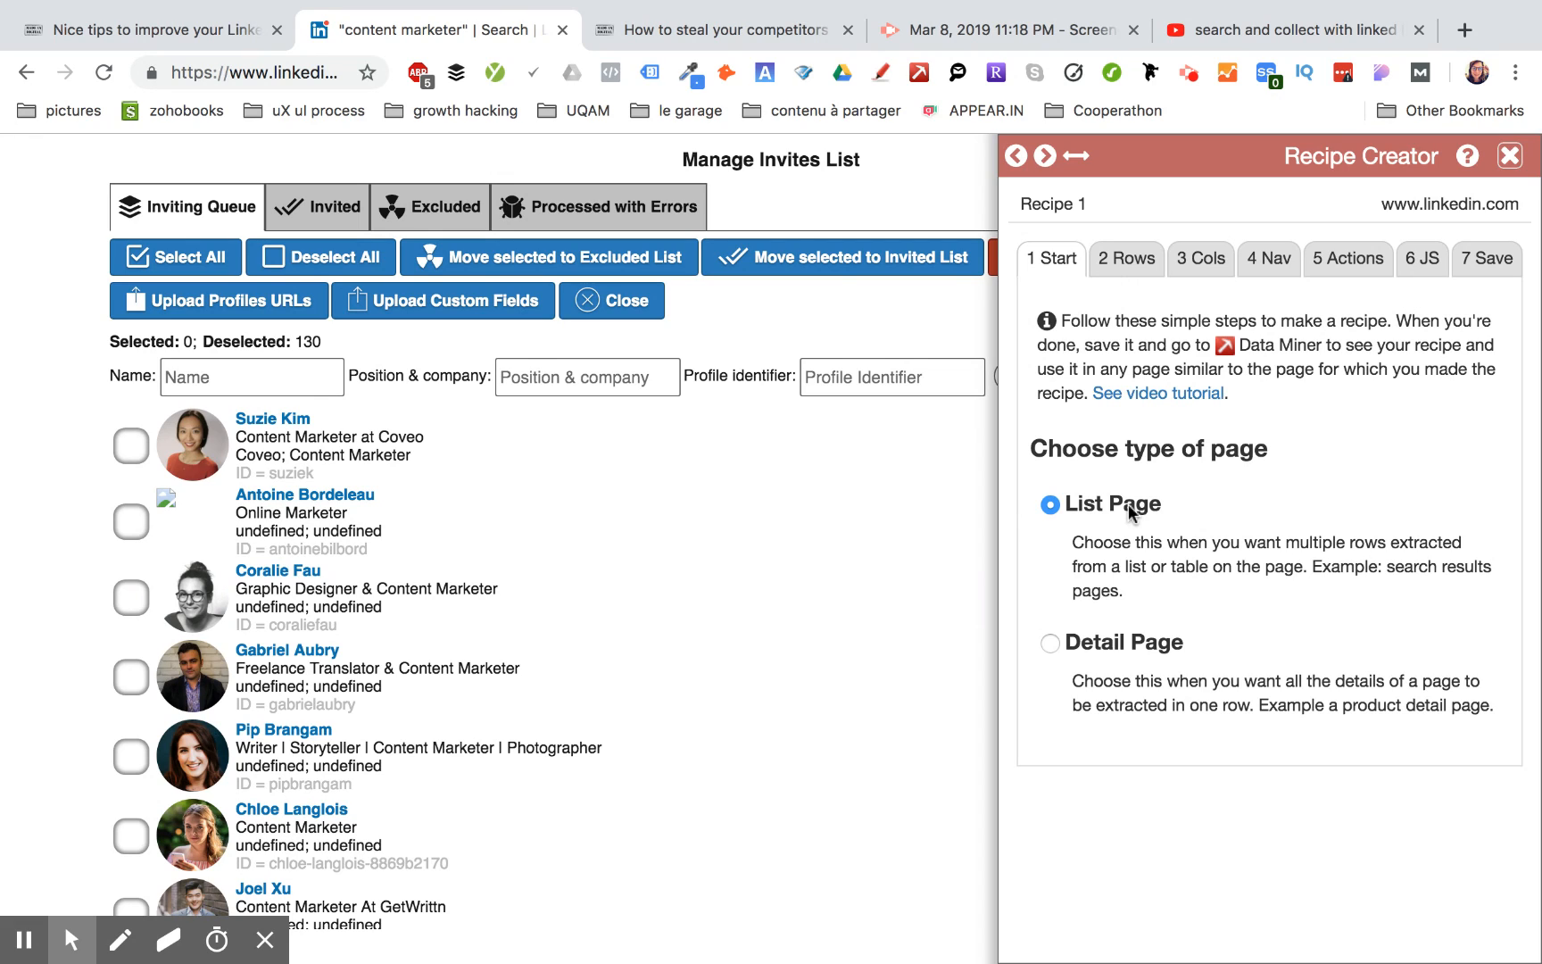
pyautogui.click(1126, 258)
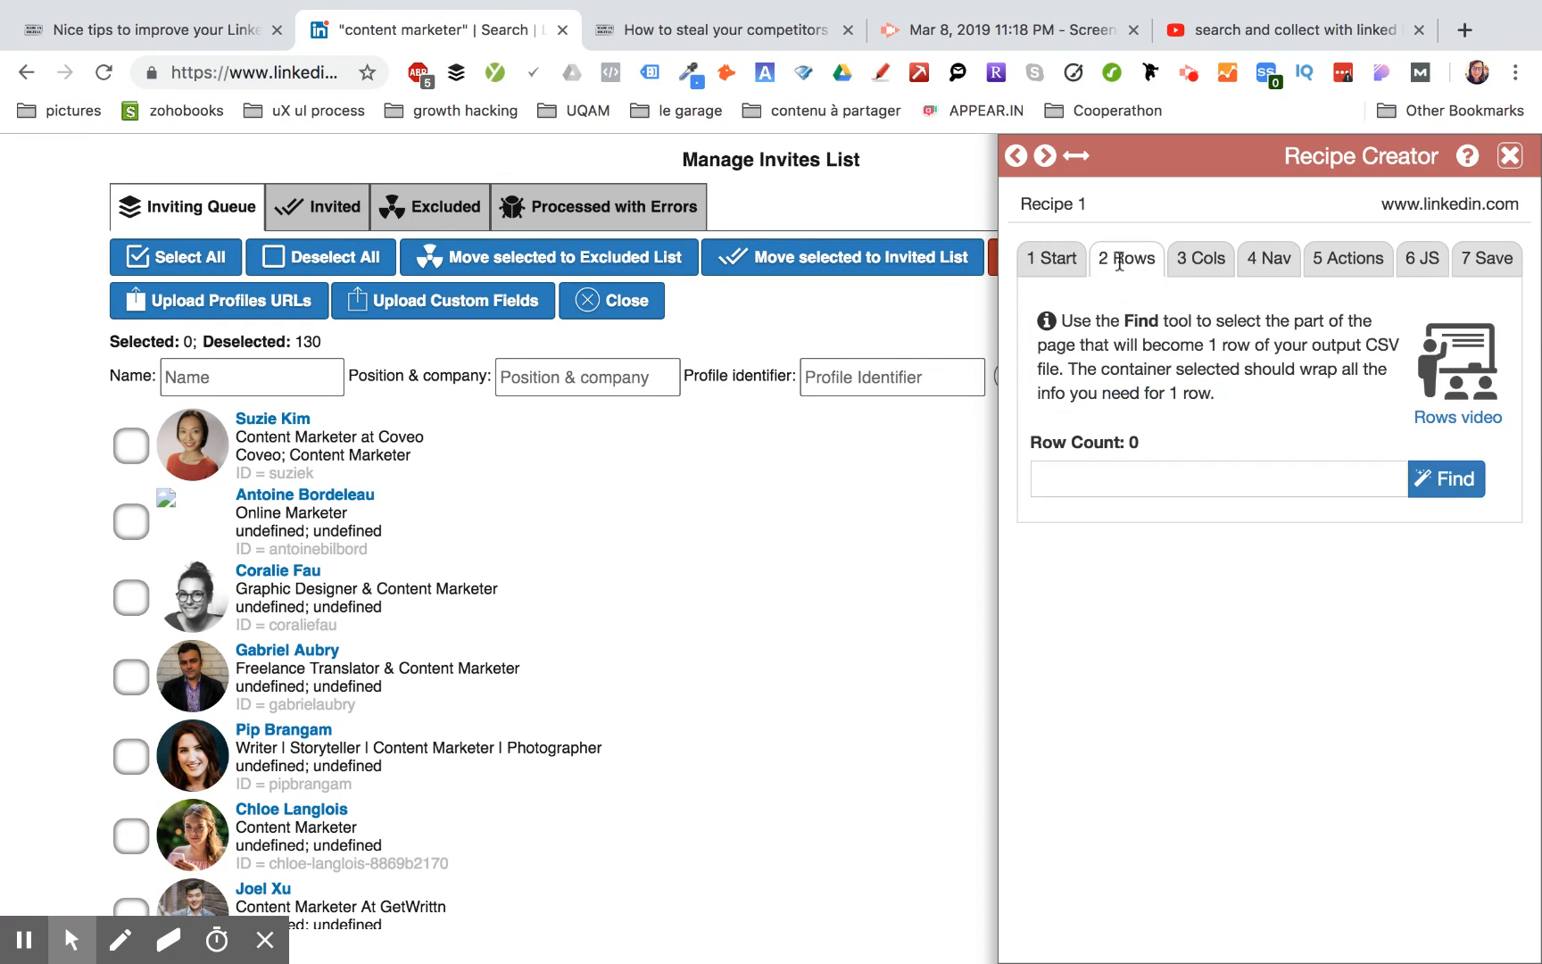
pyautogui.click(1434, 495)
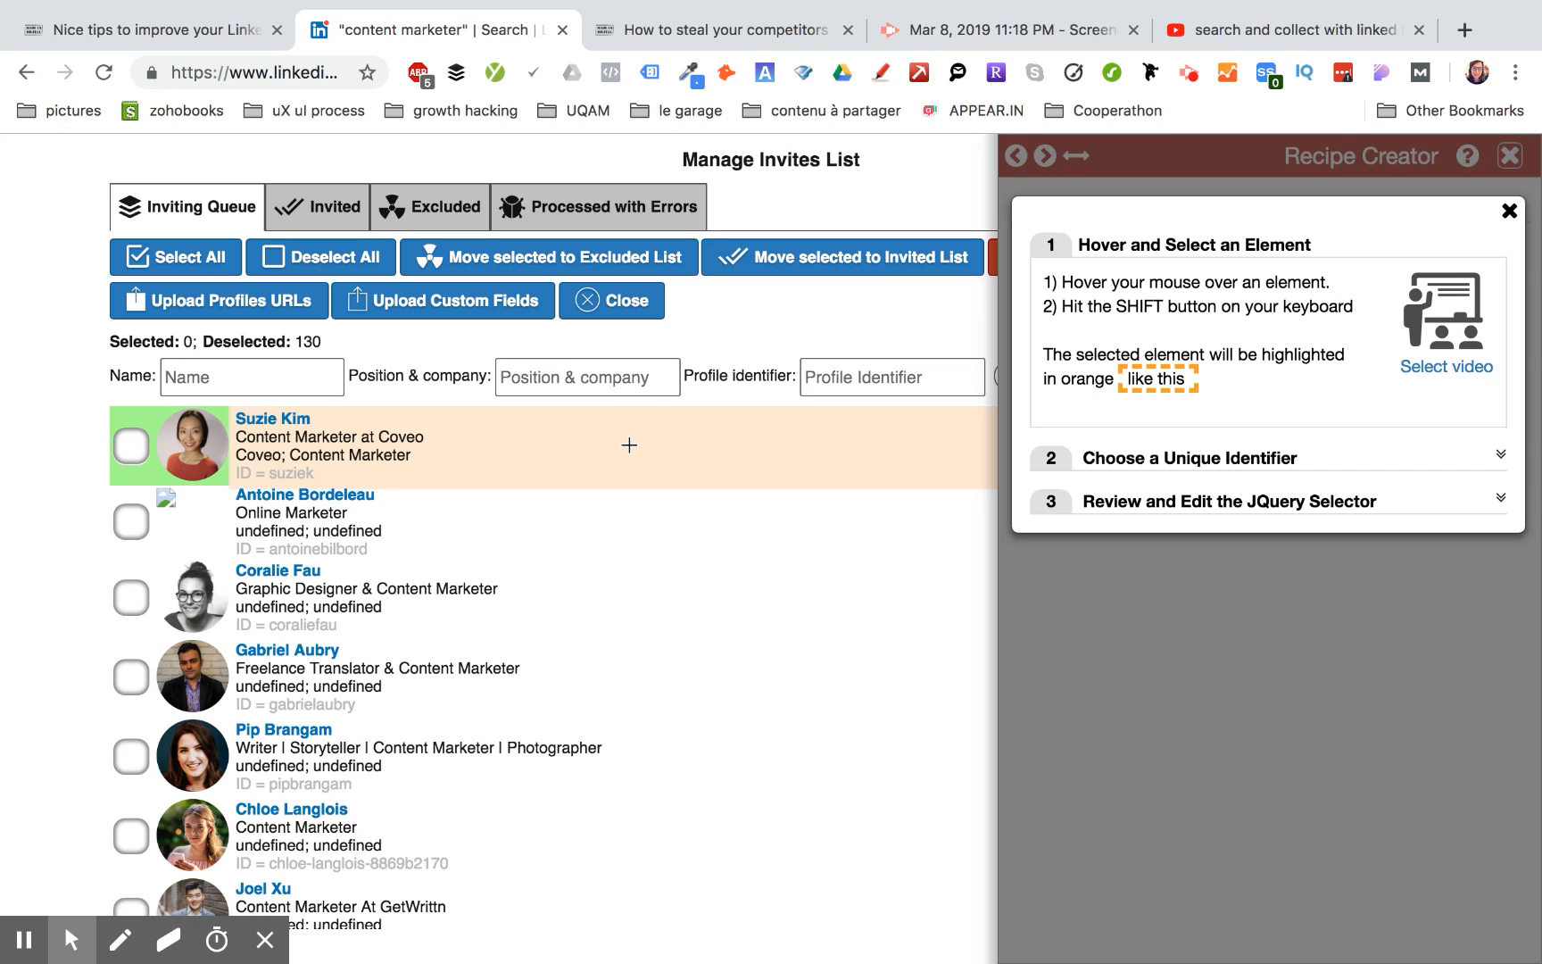
pyautogui.press('shift')
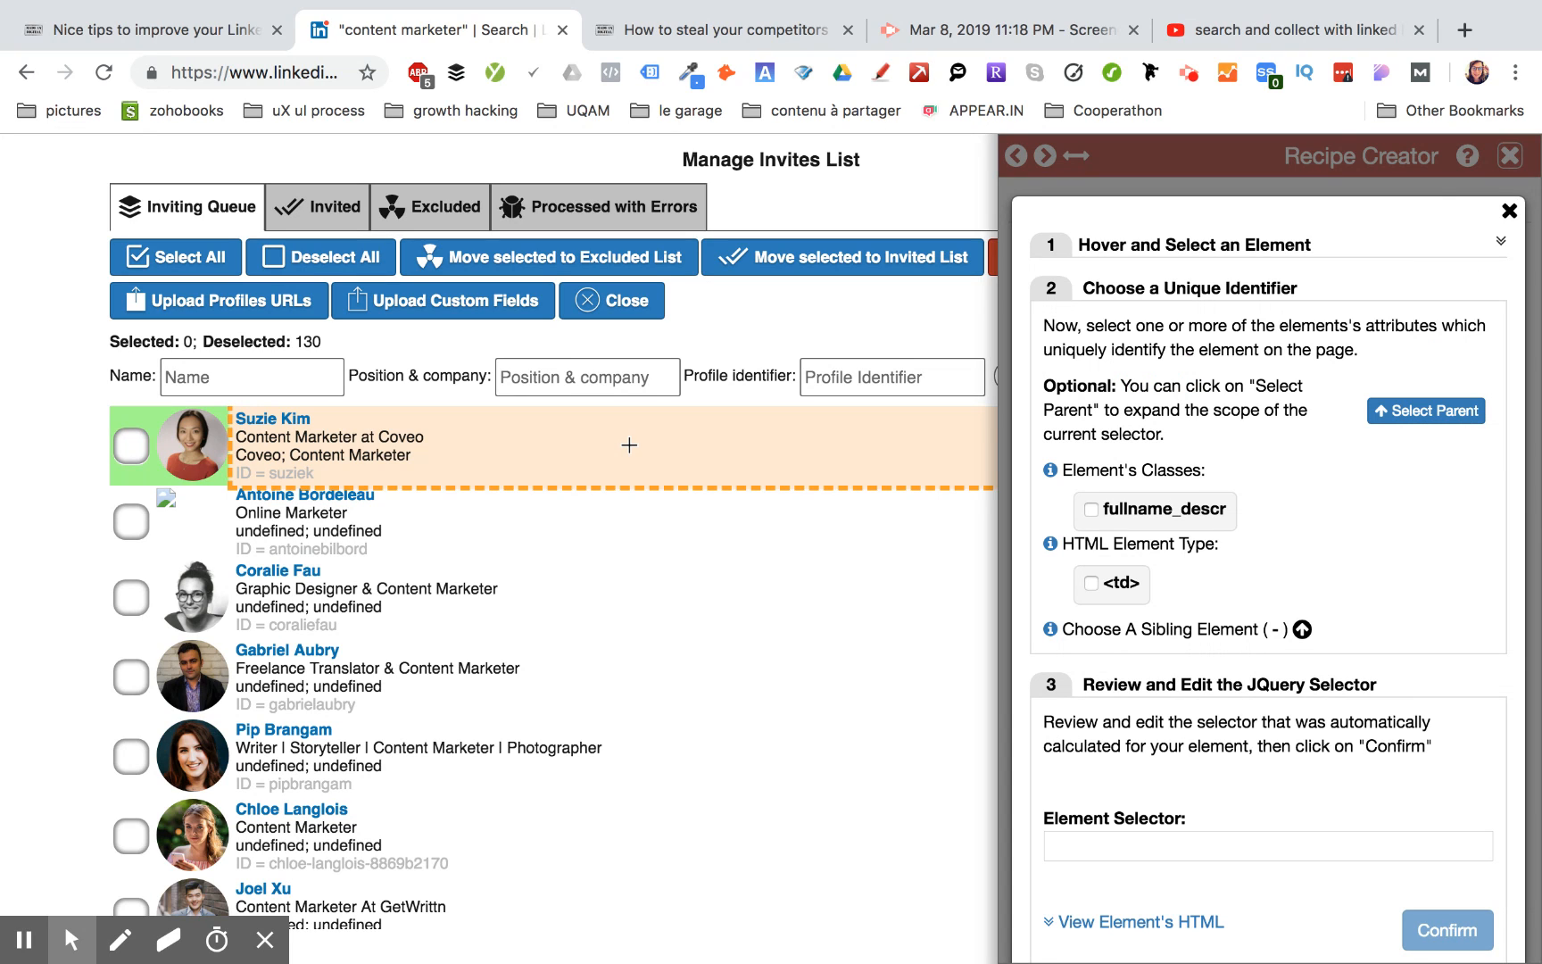
pyautogui.click(1197, 517)
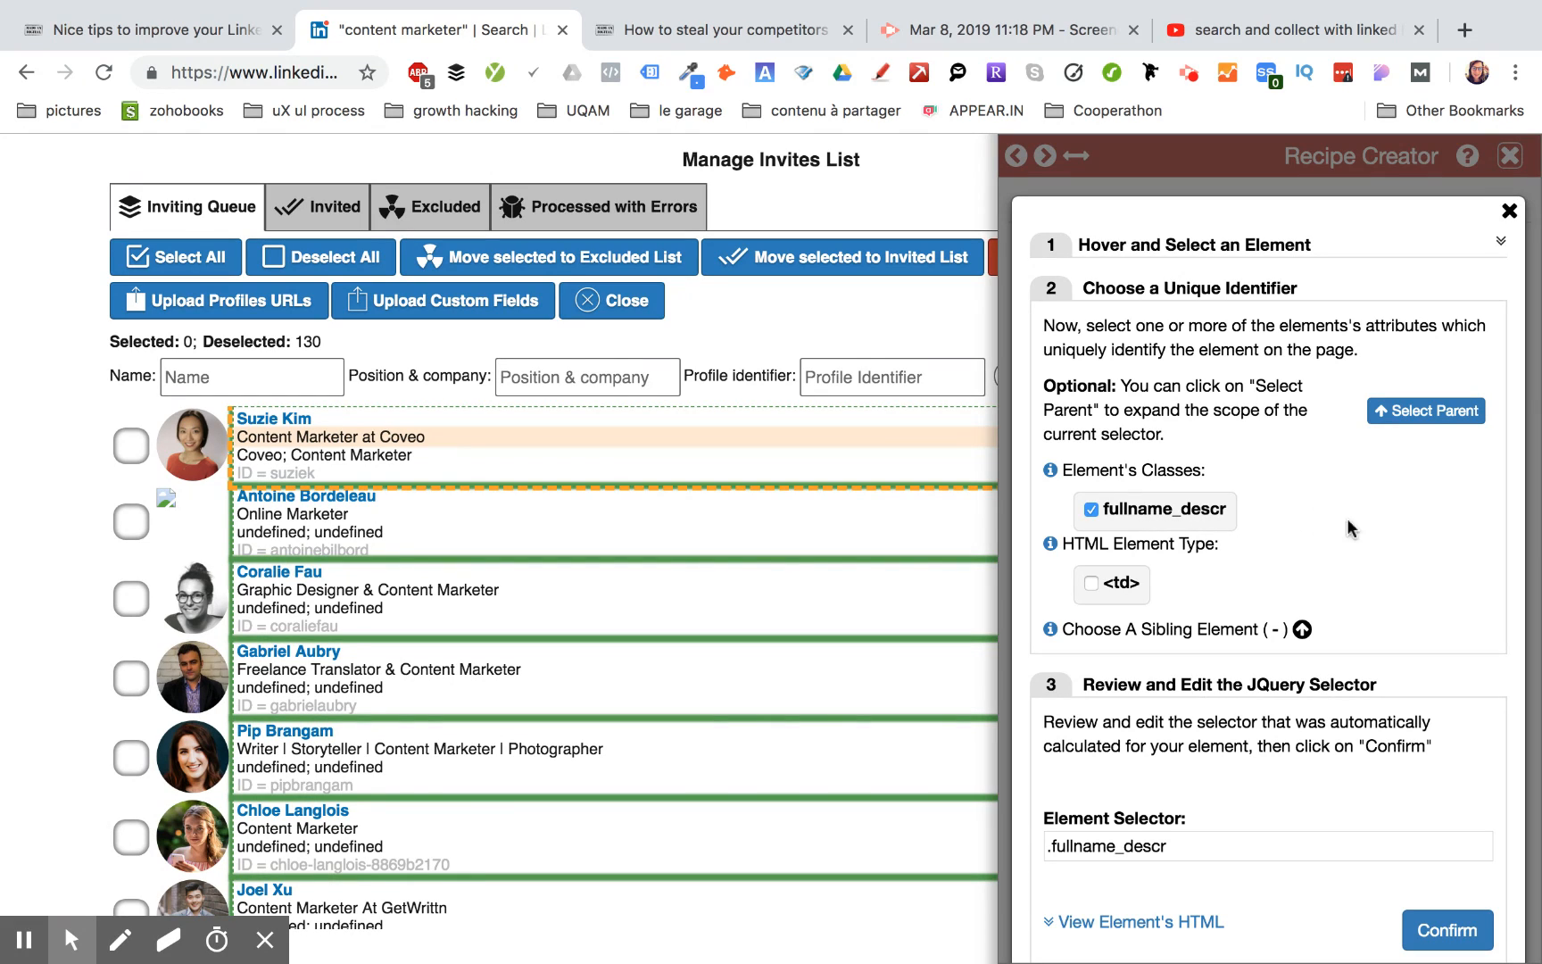
pyautogui.click(1484, 921)
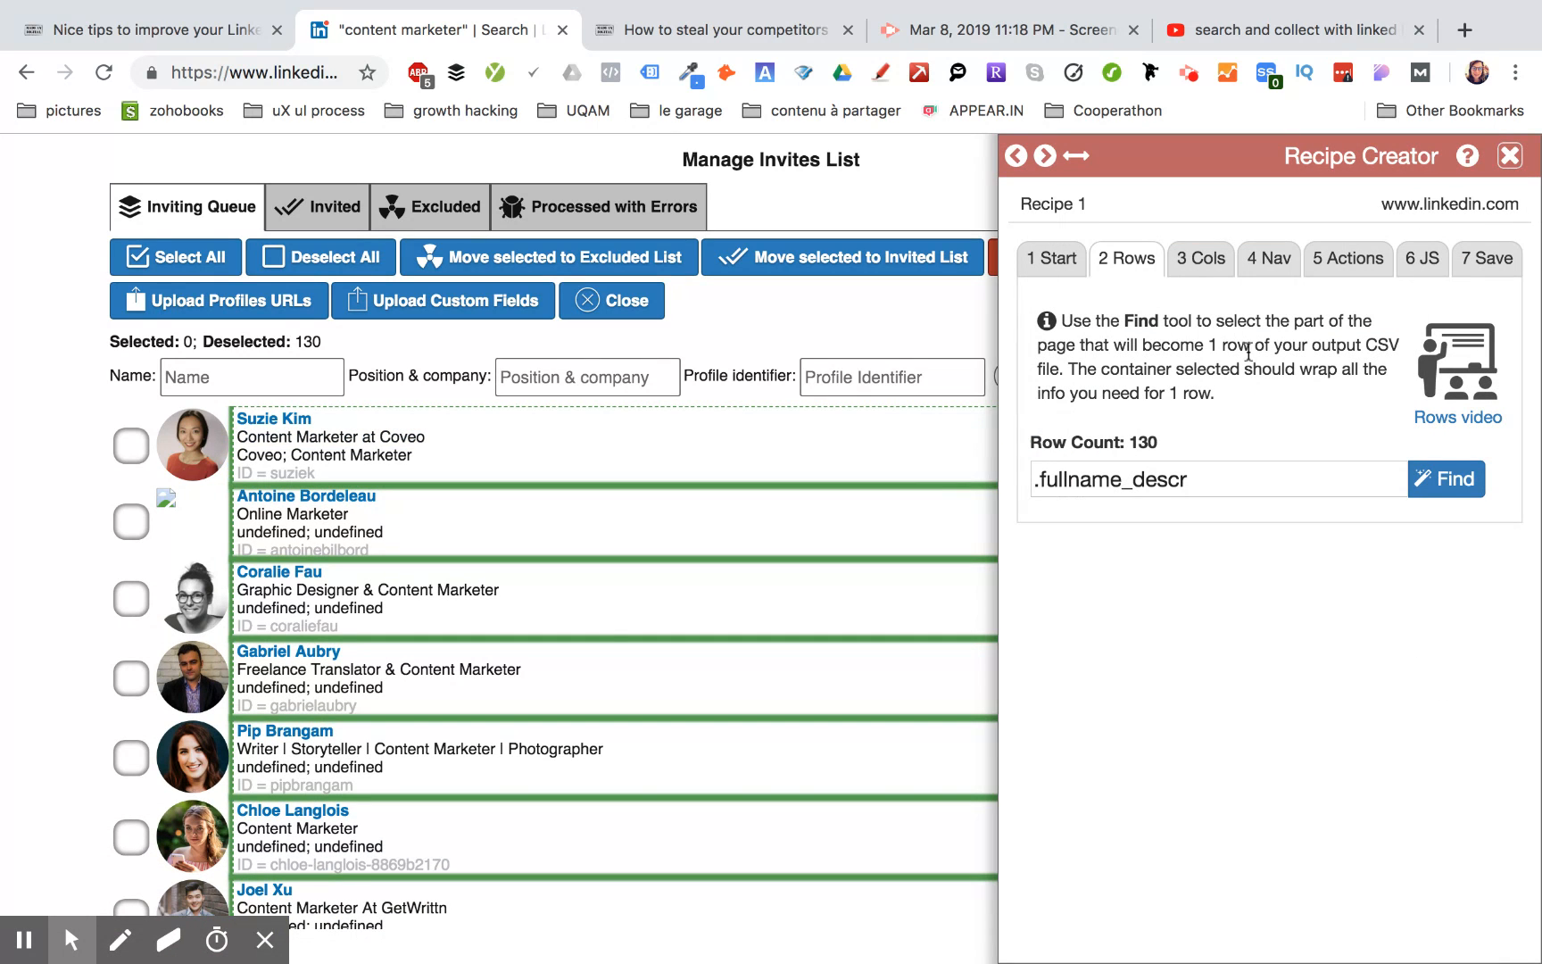
# Step: Name the recipe's first column "name" and keep Text as its extraction type
pyautogui.click(1197, 258)
pyautogui.click(1230, 493)
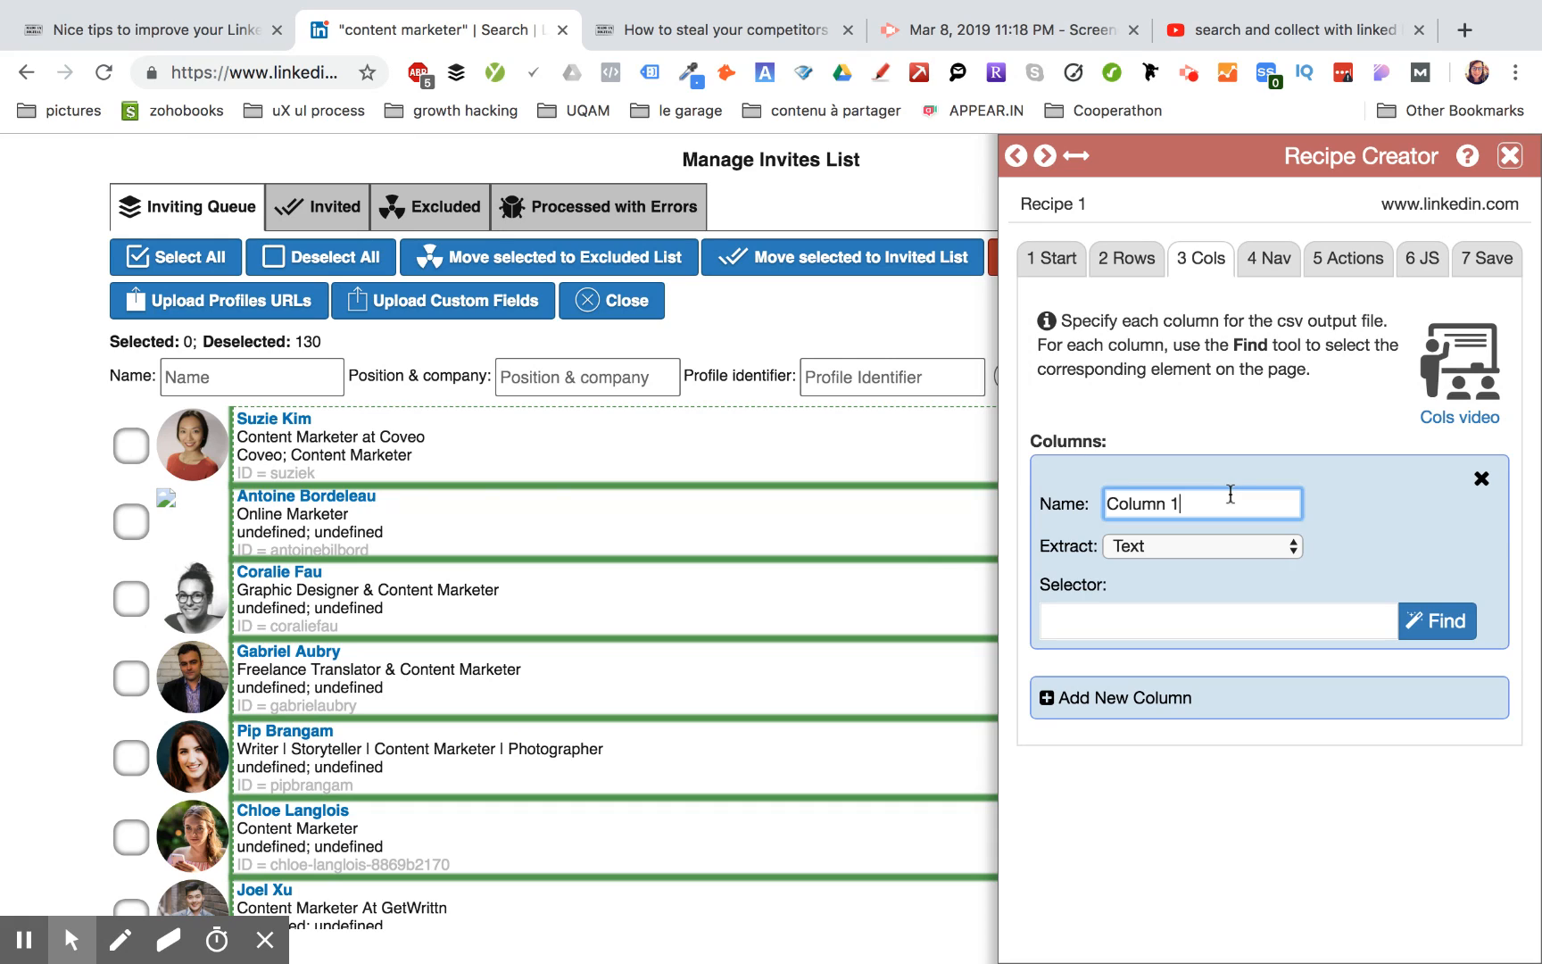
pyautogui.press('BackSpace')
pyautogui.press('BackSpace')
pyautogui.press('BackSpace')
pyautogui.press('BackSpace')
pyautogui.press('BackSpace')
pyautogui.press('BackSpace')
pyautogui.press('BackSpace')
pyautogui.write('name')
pyautogui.click(1260, 544)
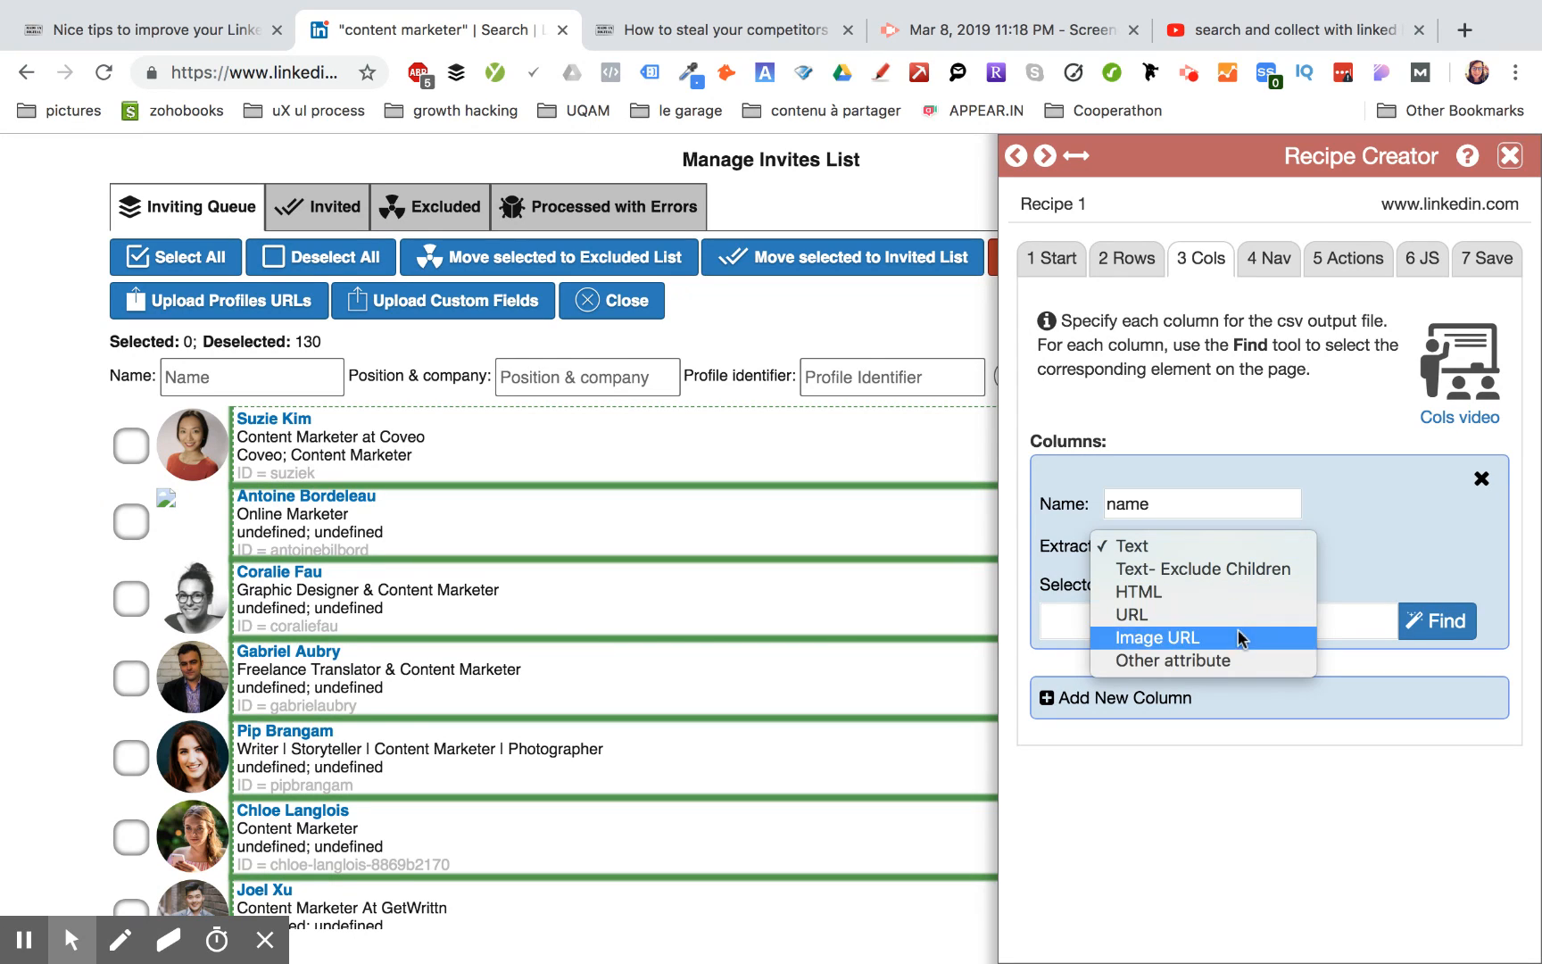
pyautogui.click(1350, 454)
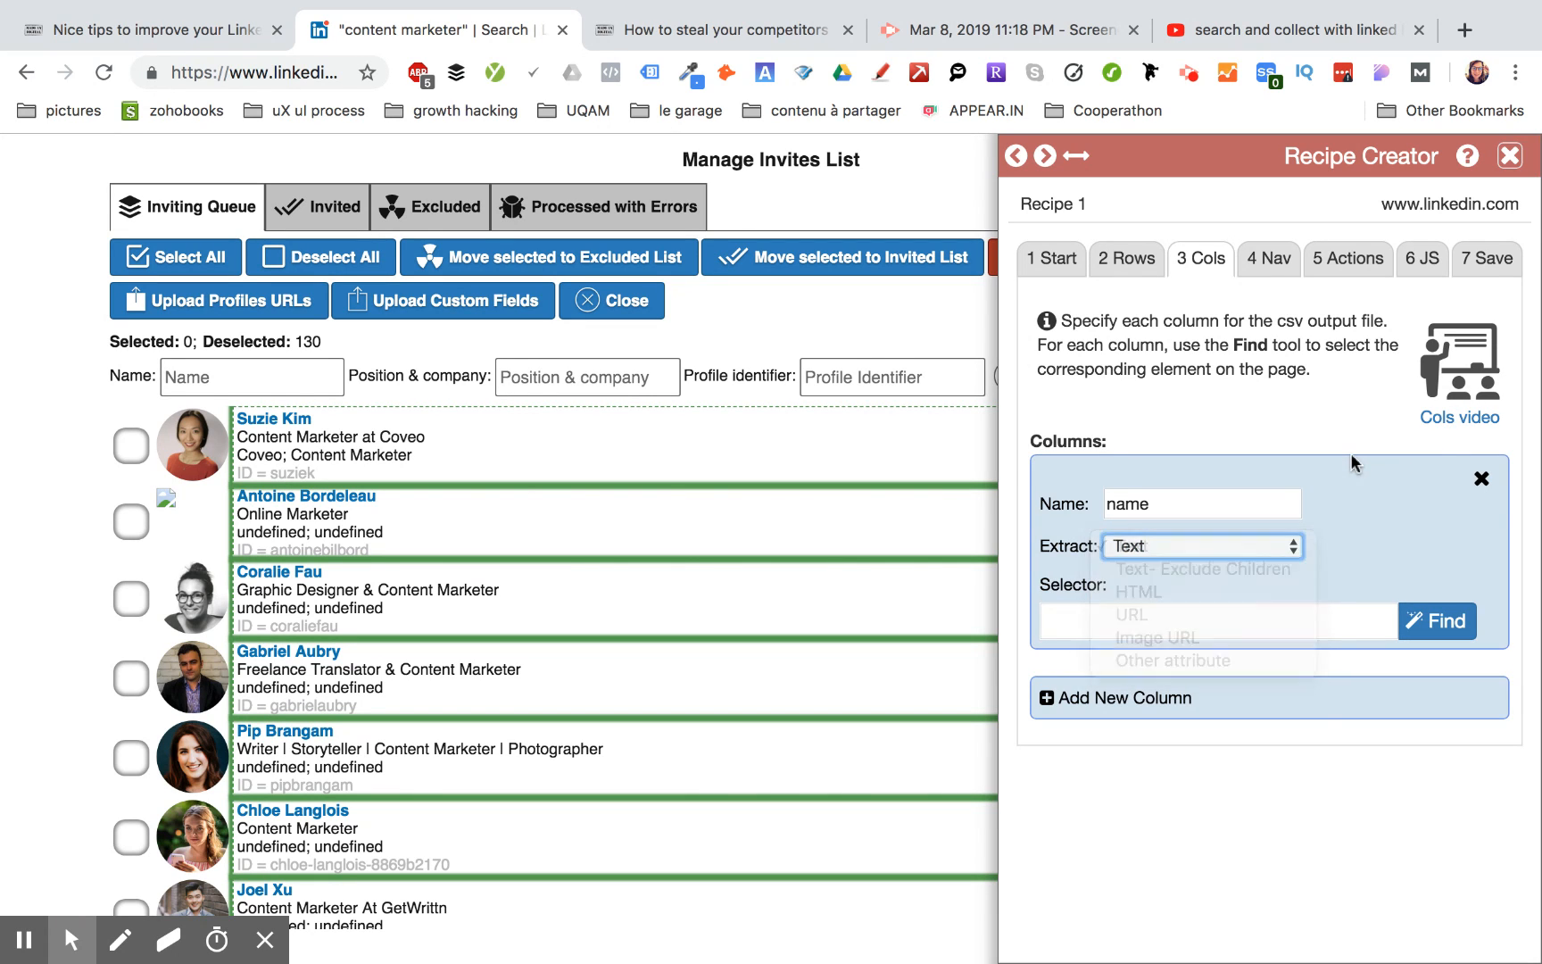
# Step: Set the name column's selector to .fullname by picking the first contact's name link, and confirm it
pyautogui.click(1446, 622)
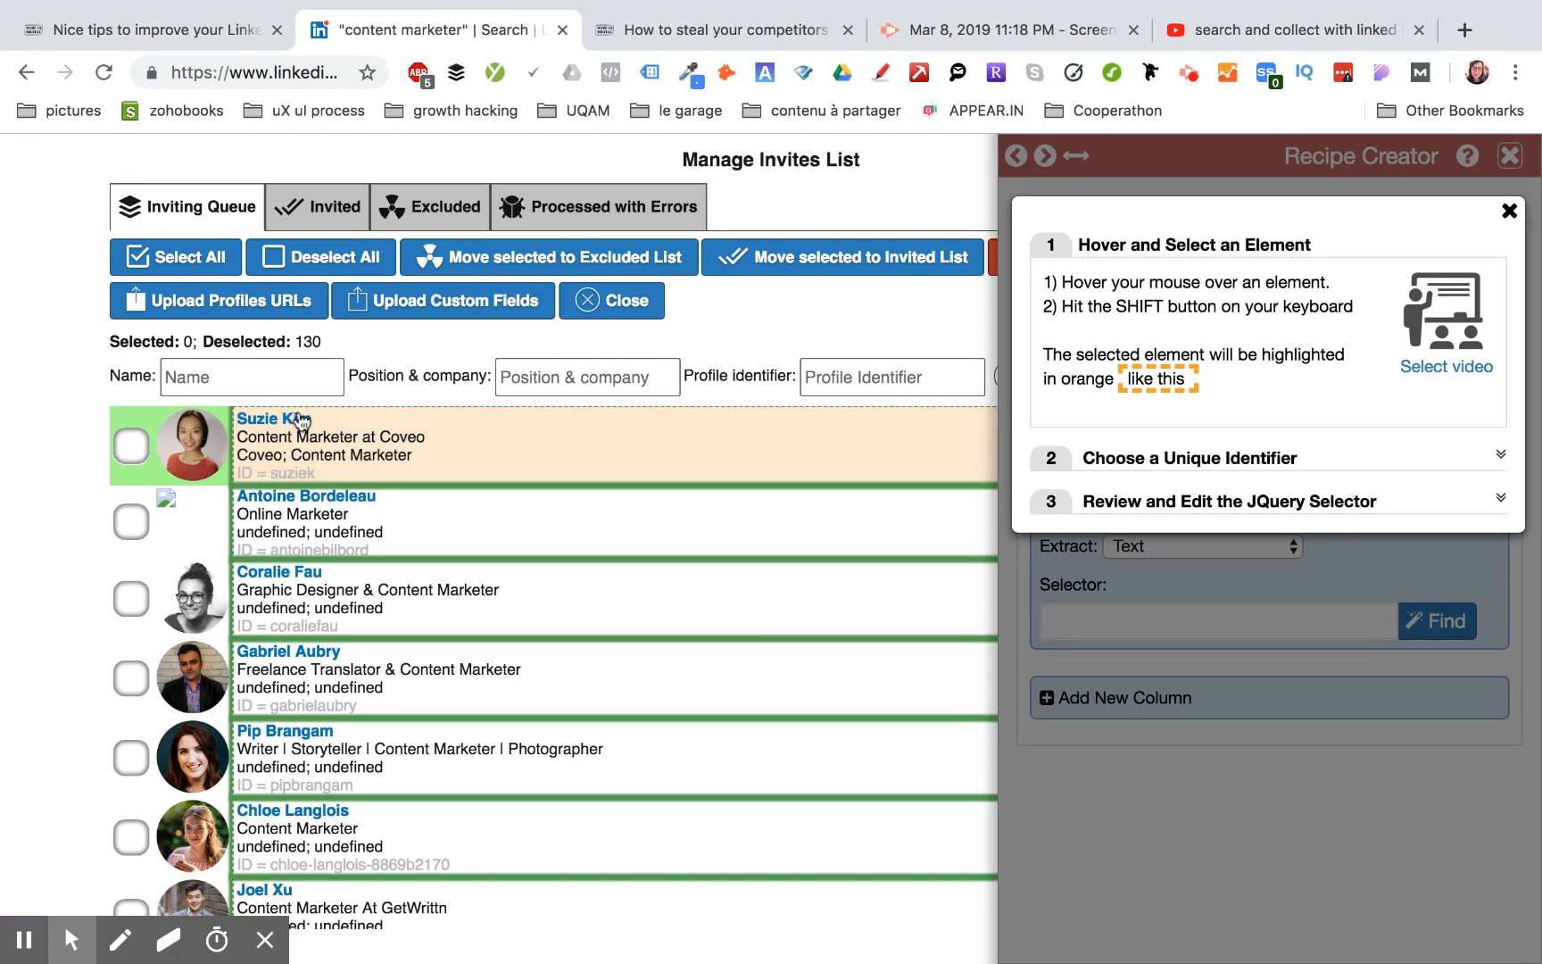
pyautogui.press('shift')
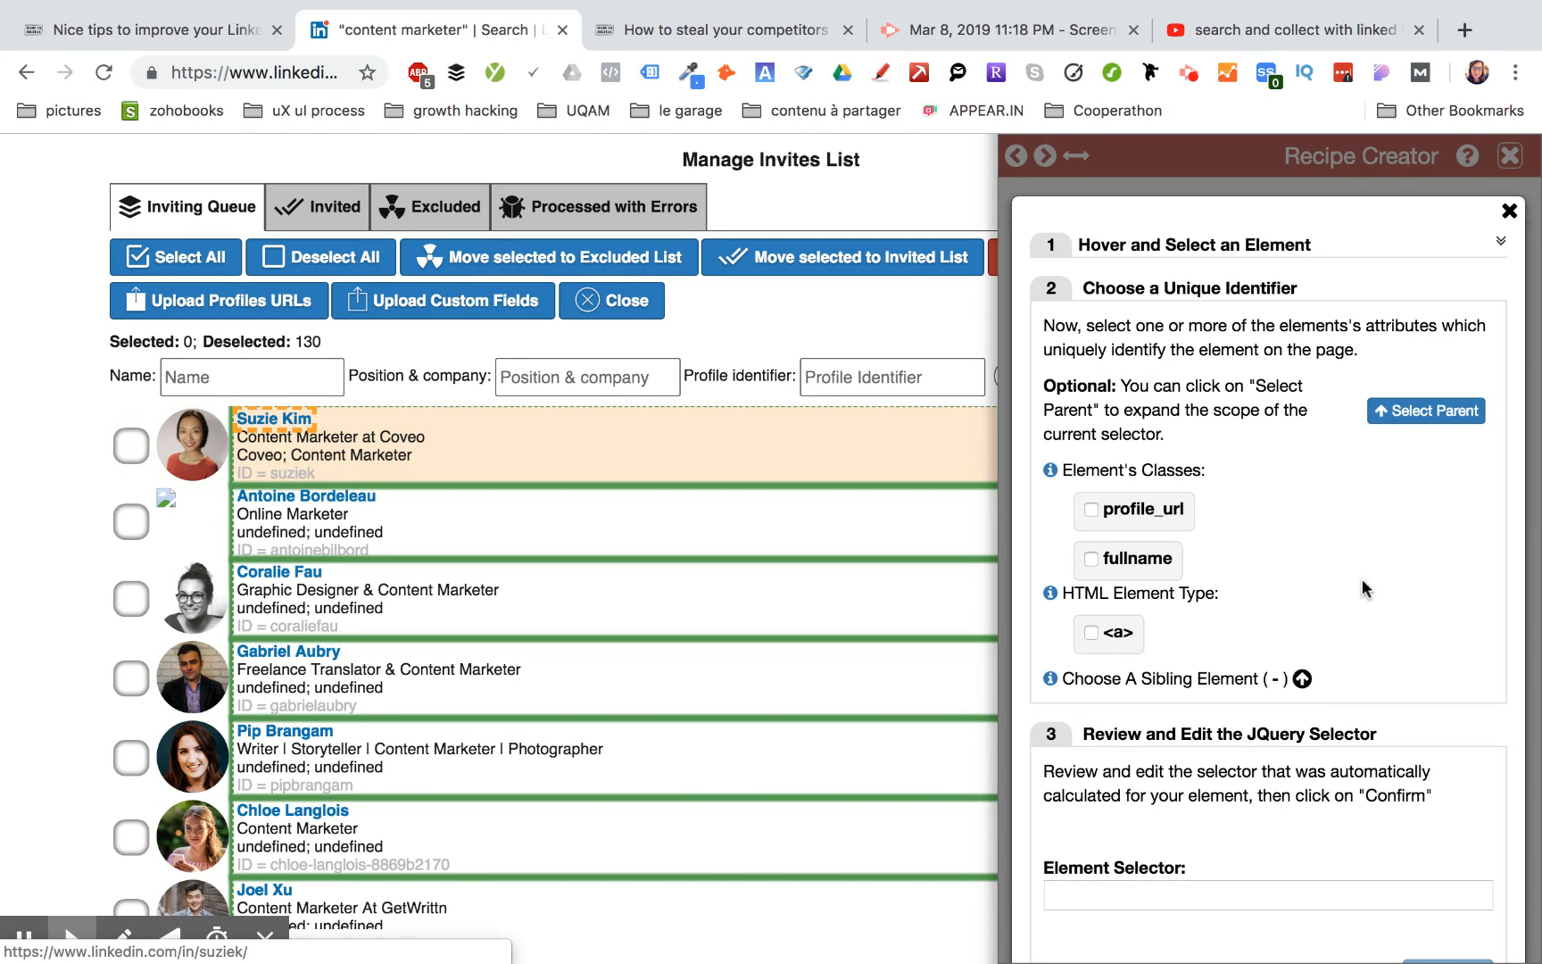
pyautogui.click(1146, 559)
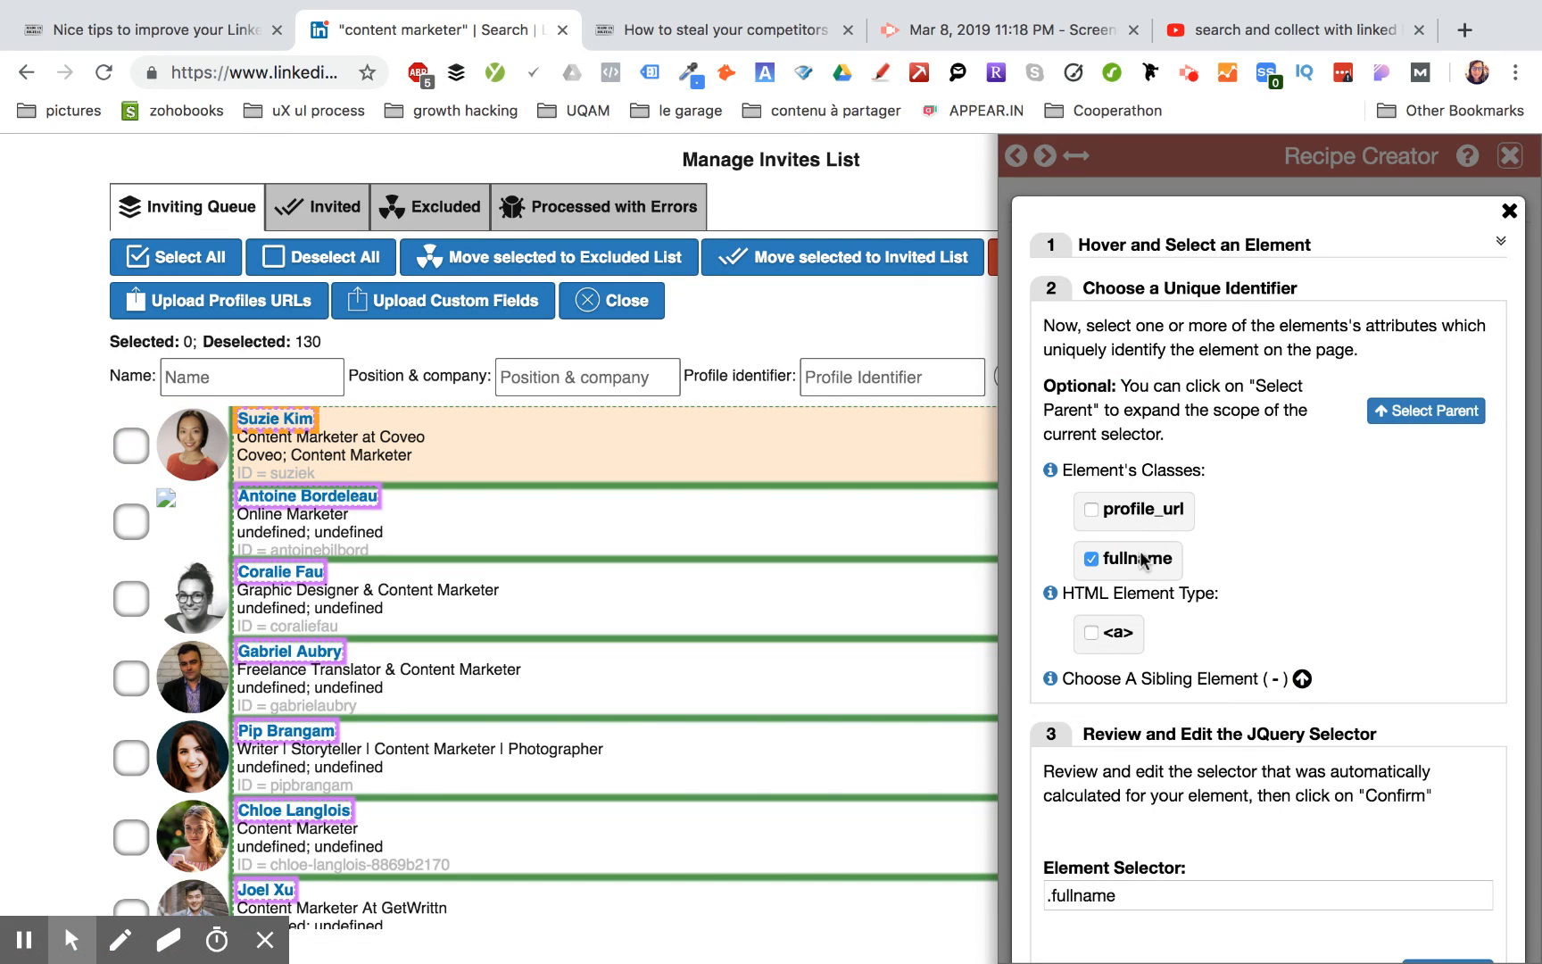
pyautogui.scroll(-2, 1285, 593)
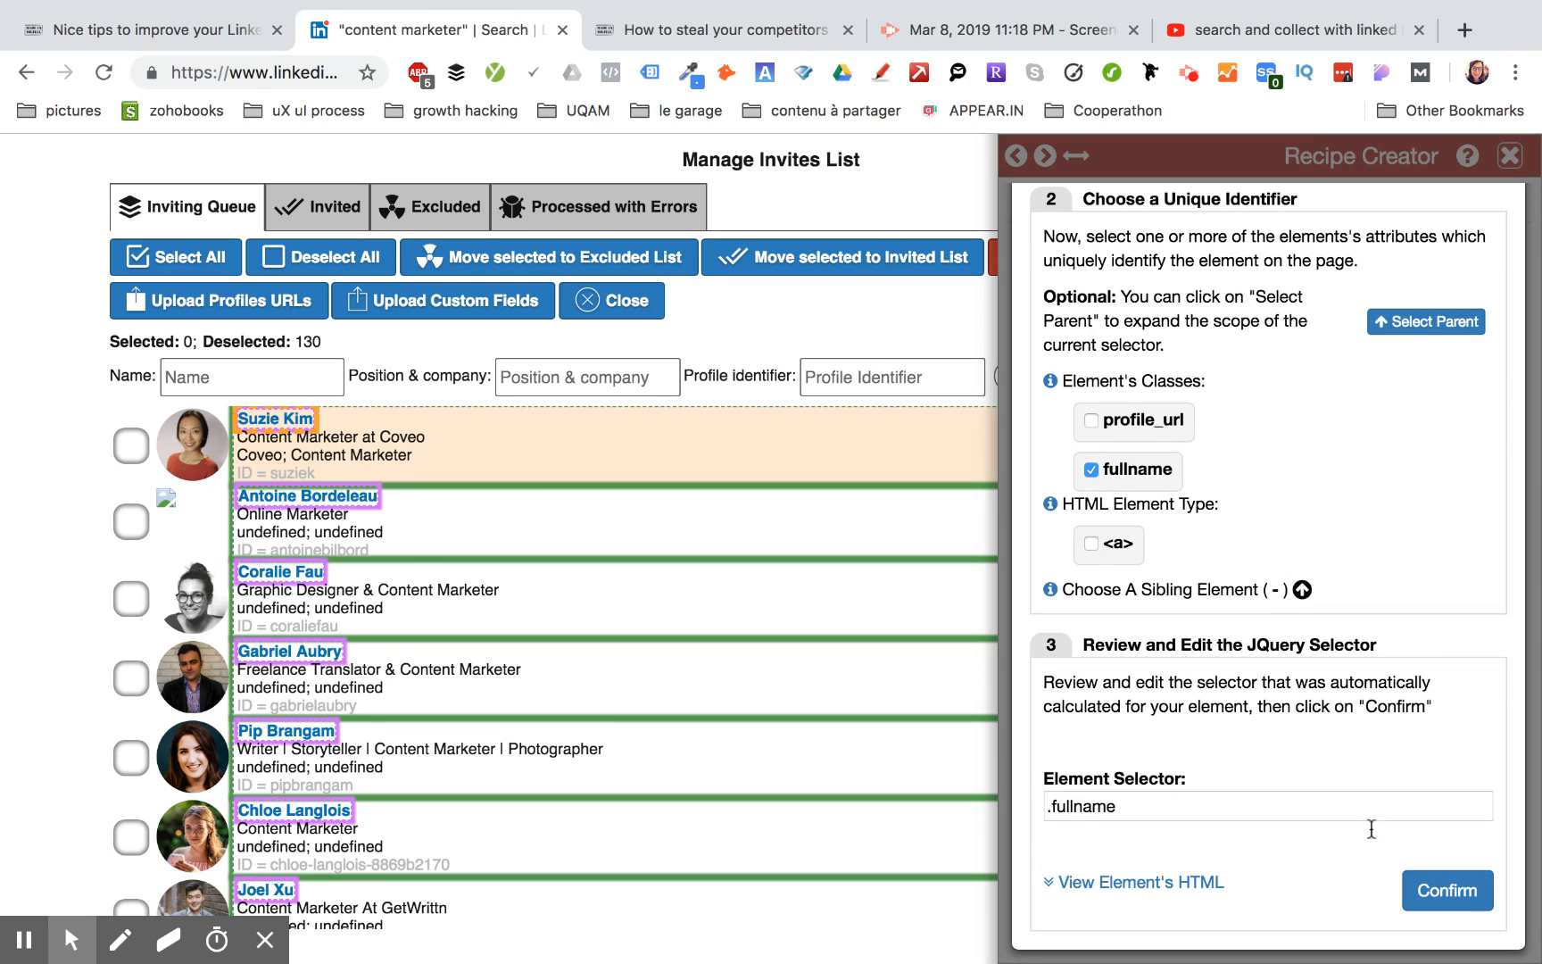
pyautogui.click(1459, 896)
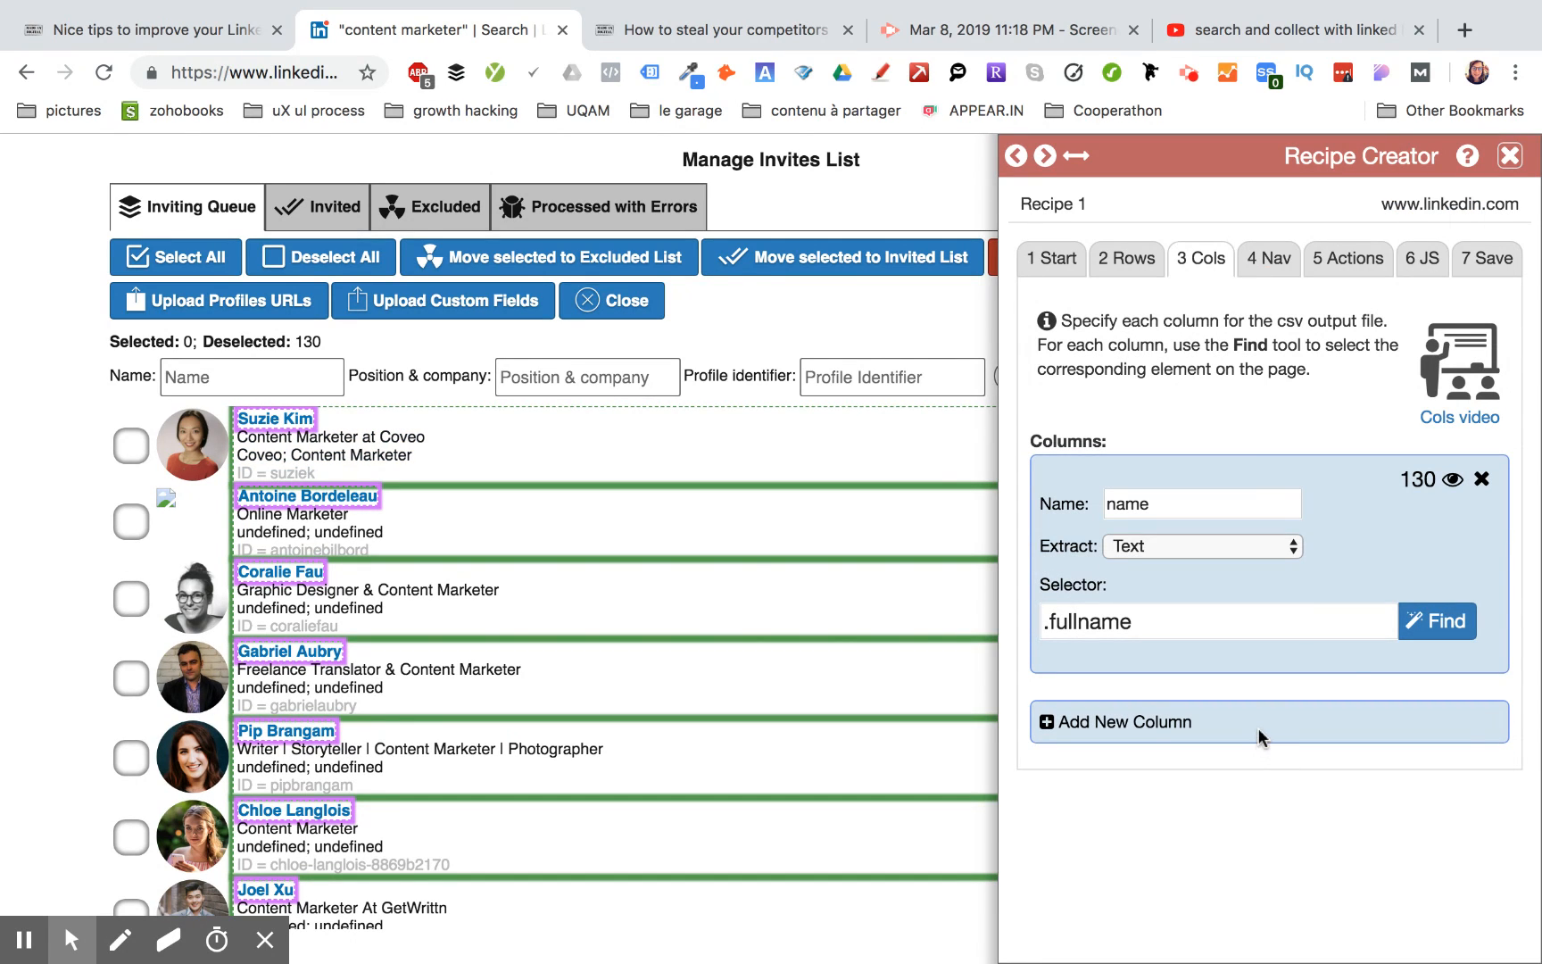
# Step: Add a second column named "url" and set it to extract the URL
pyautogui.click(1259, 736)
pyautogui.click(1227, 578)
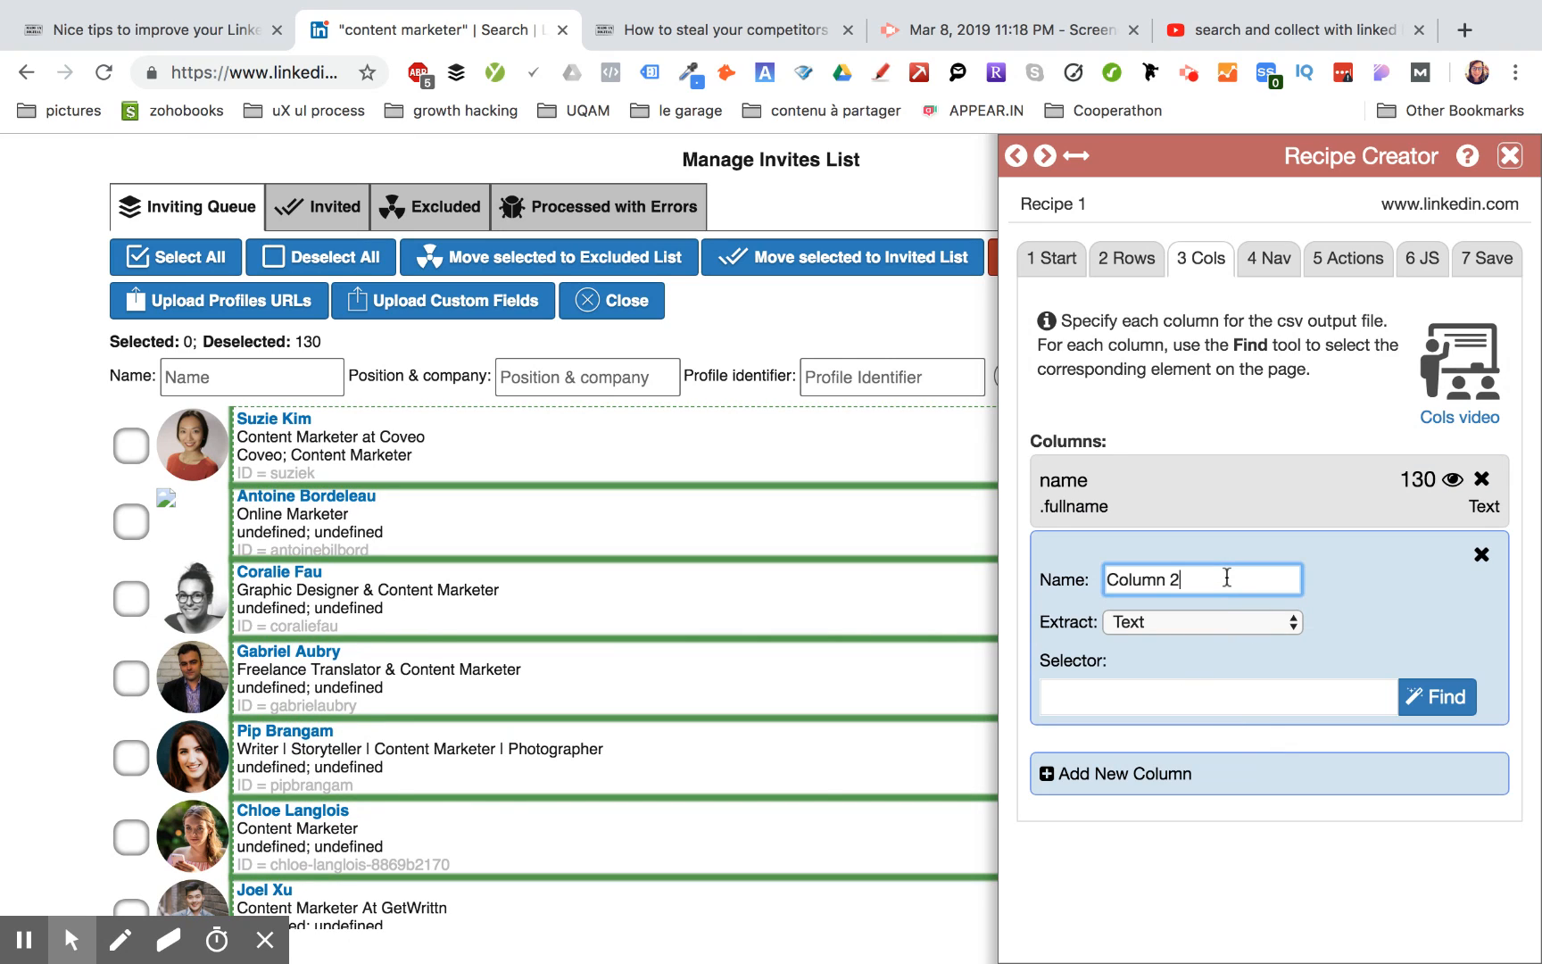
pyautogui.press('BackSpace')
pyautogui.press('BackSpace')
pyautogui.press('BackSpace')
pyautogui.press('BackSpace')
pyautogui.press('BackSpace')
pyautogui.press('BackSpace')
pyautogui.click(1263, 621)
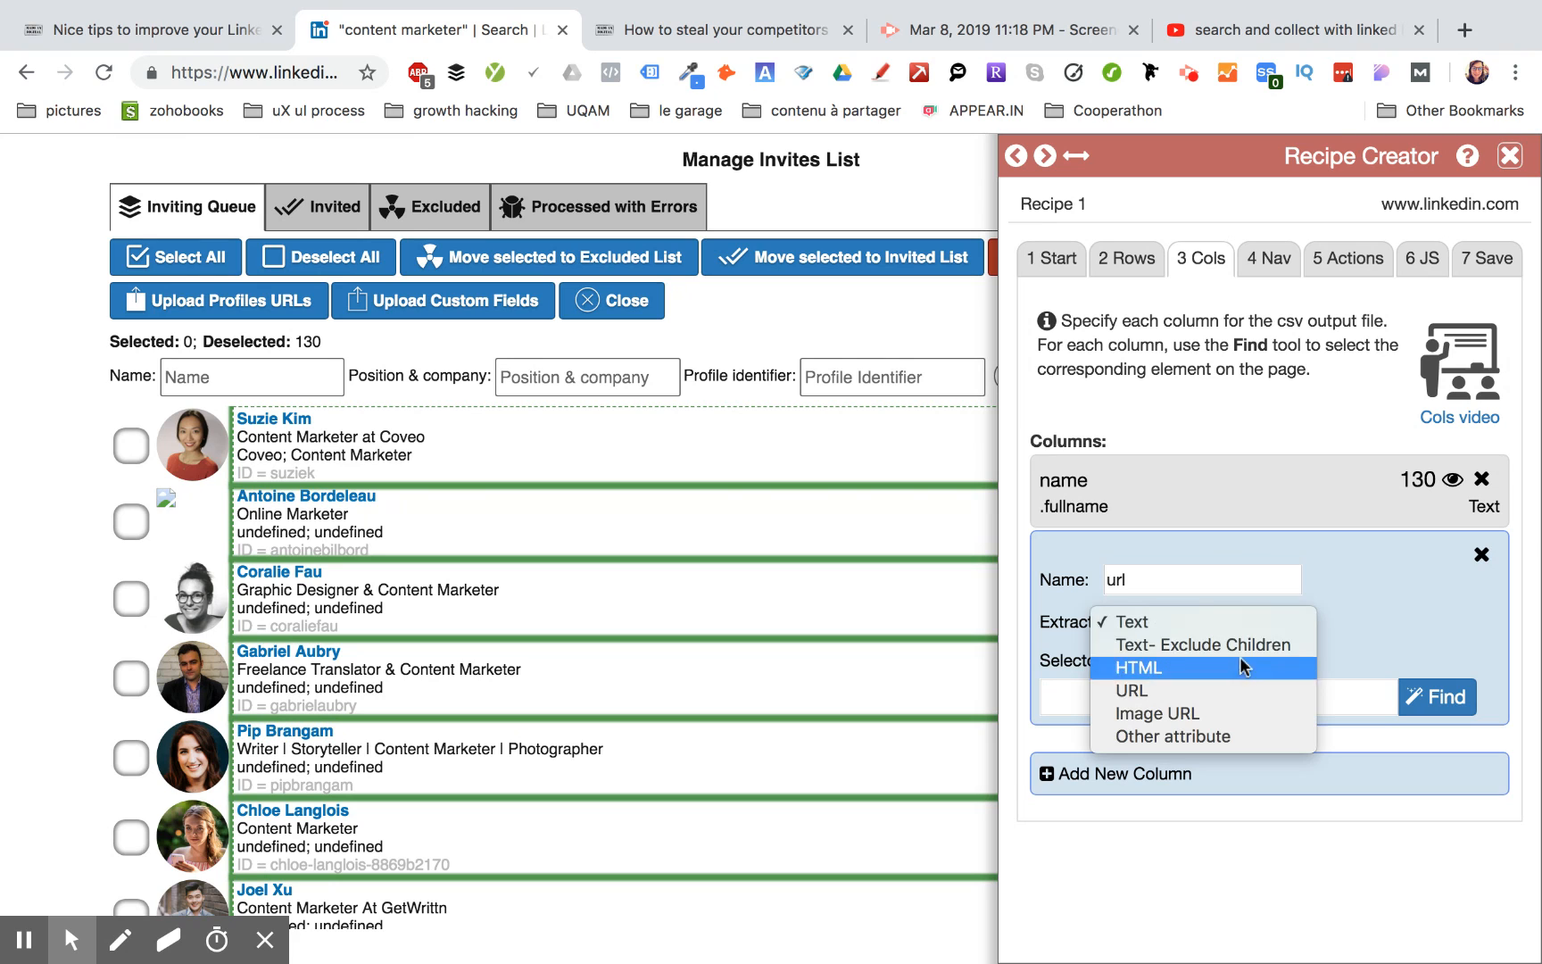
pyautogui.click(1229, 690)
# Step: Set the url column's selector to a.profile_url by picking the first contact's name link, and confirm it
pyautogui.click(1436, 696)
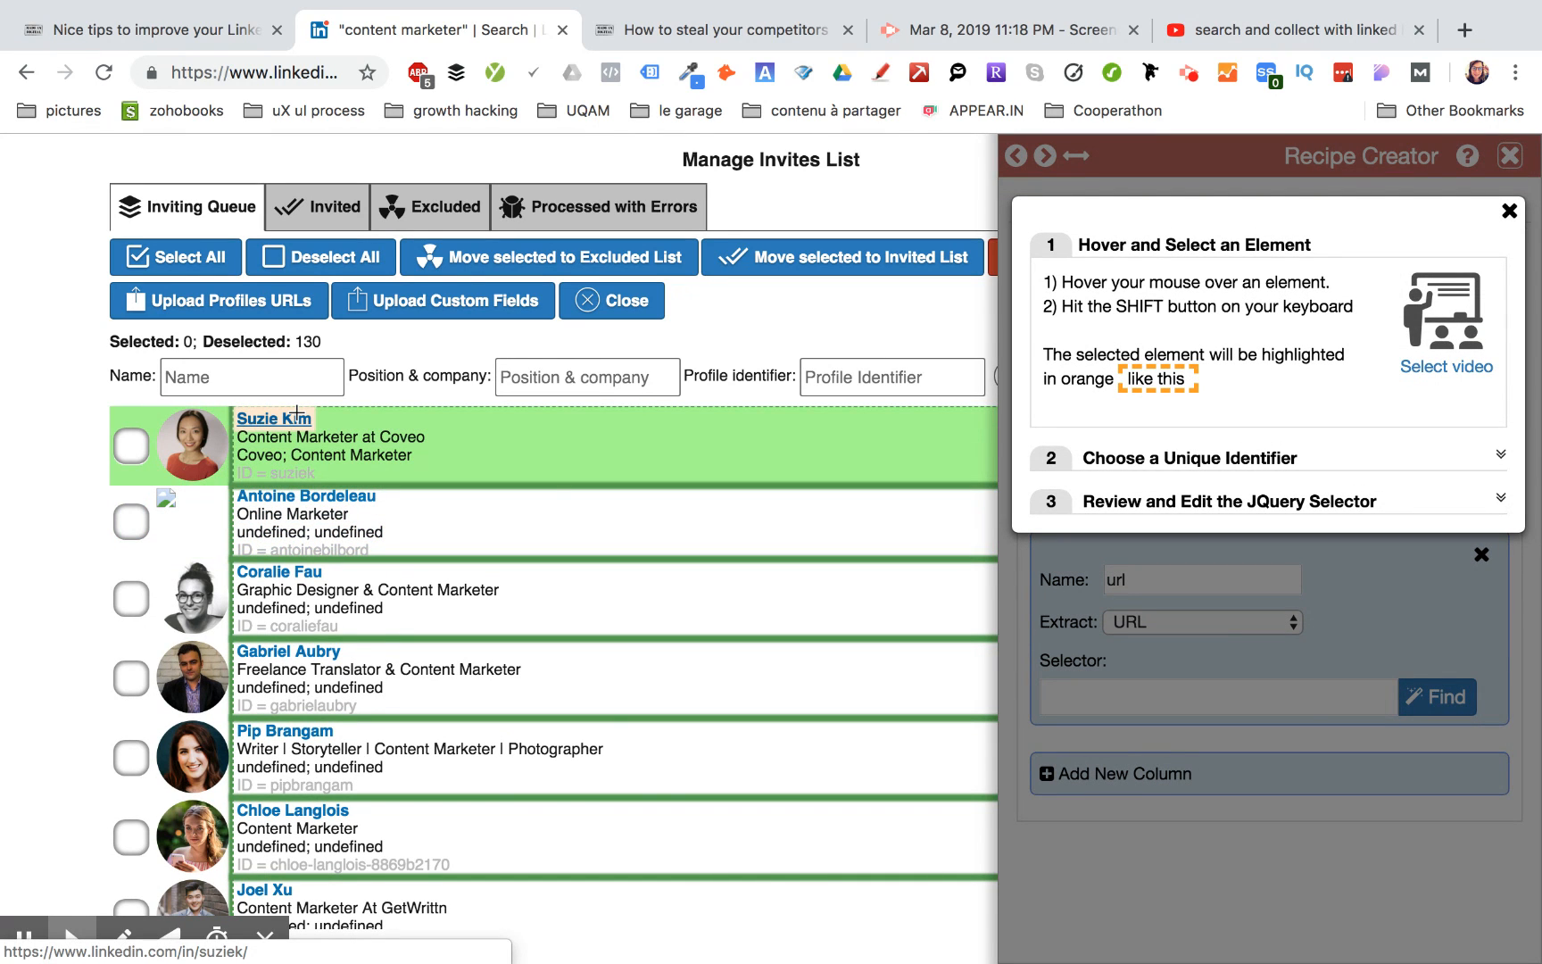
pyautogui.press('shift')
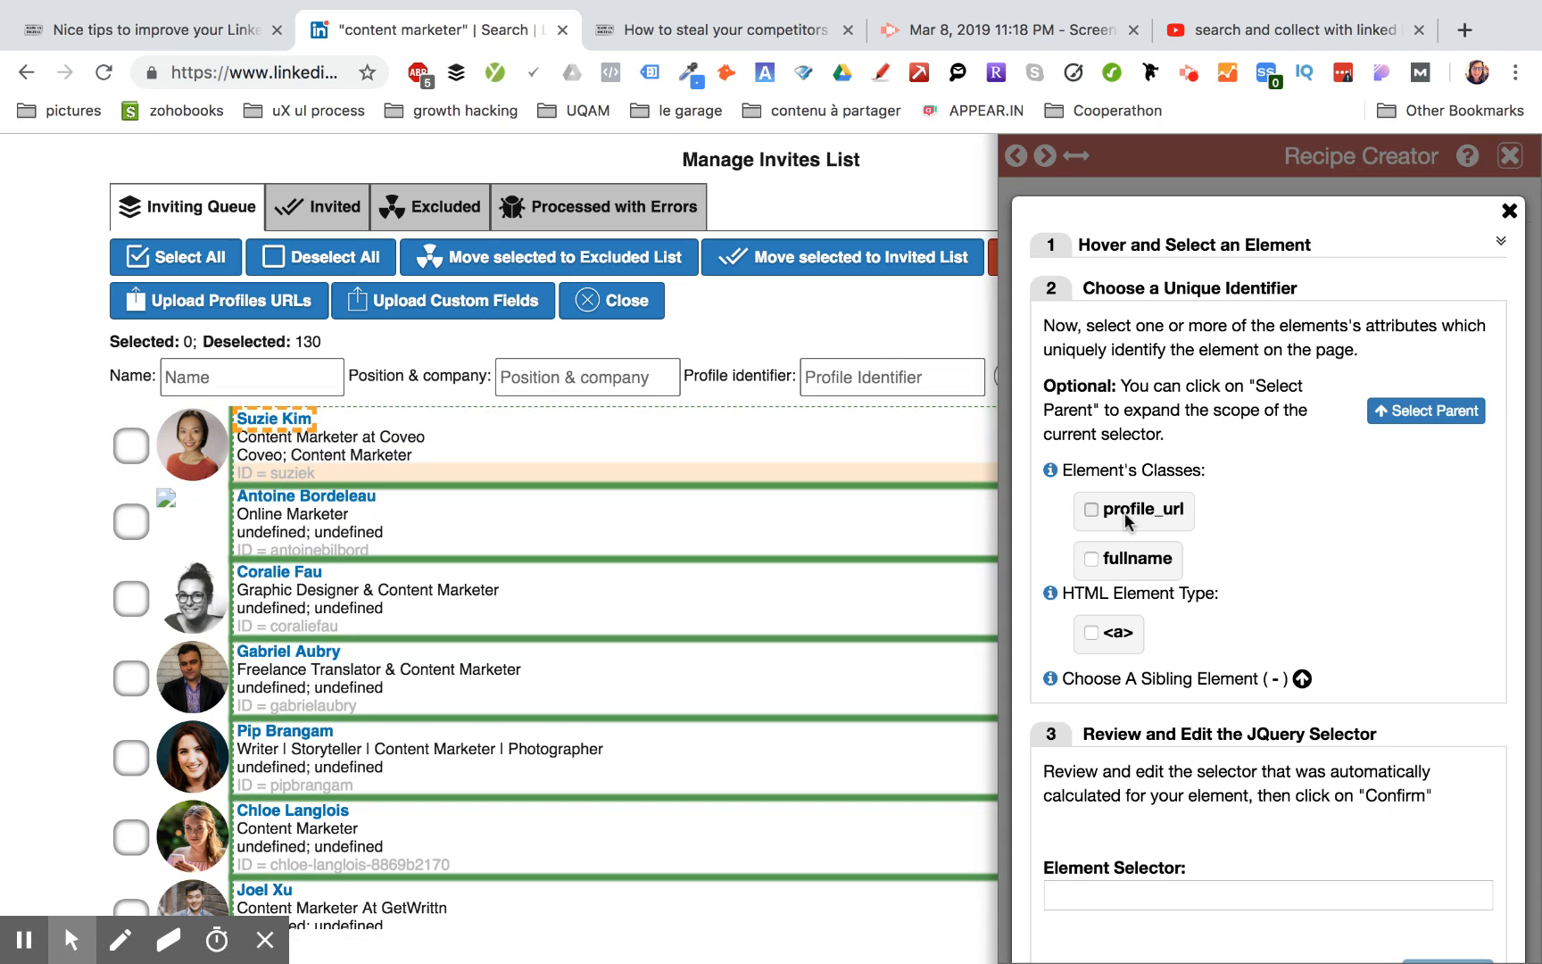
pyautogui.click(1126, 516)
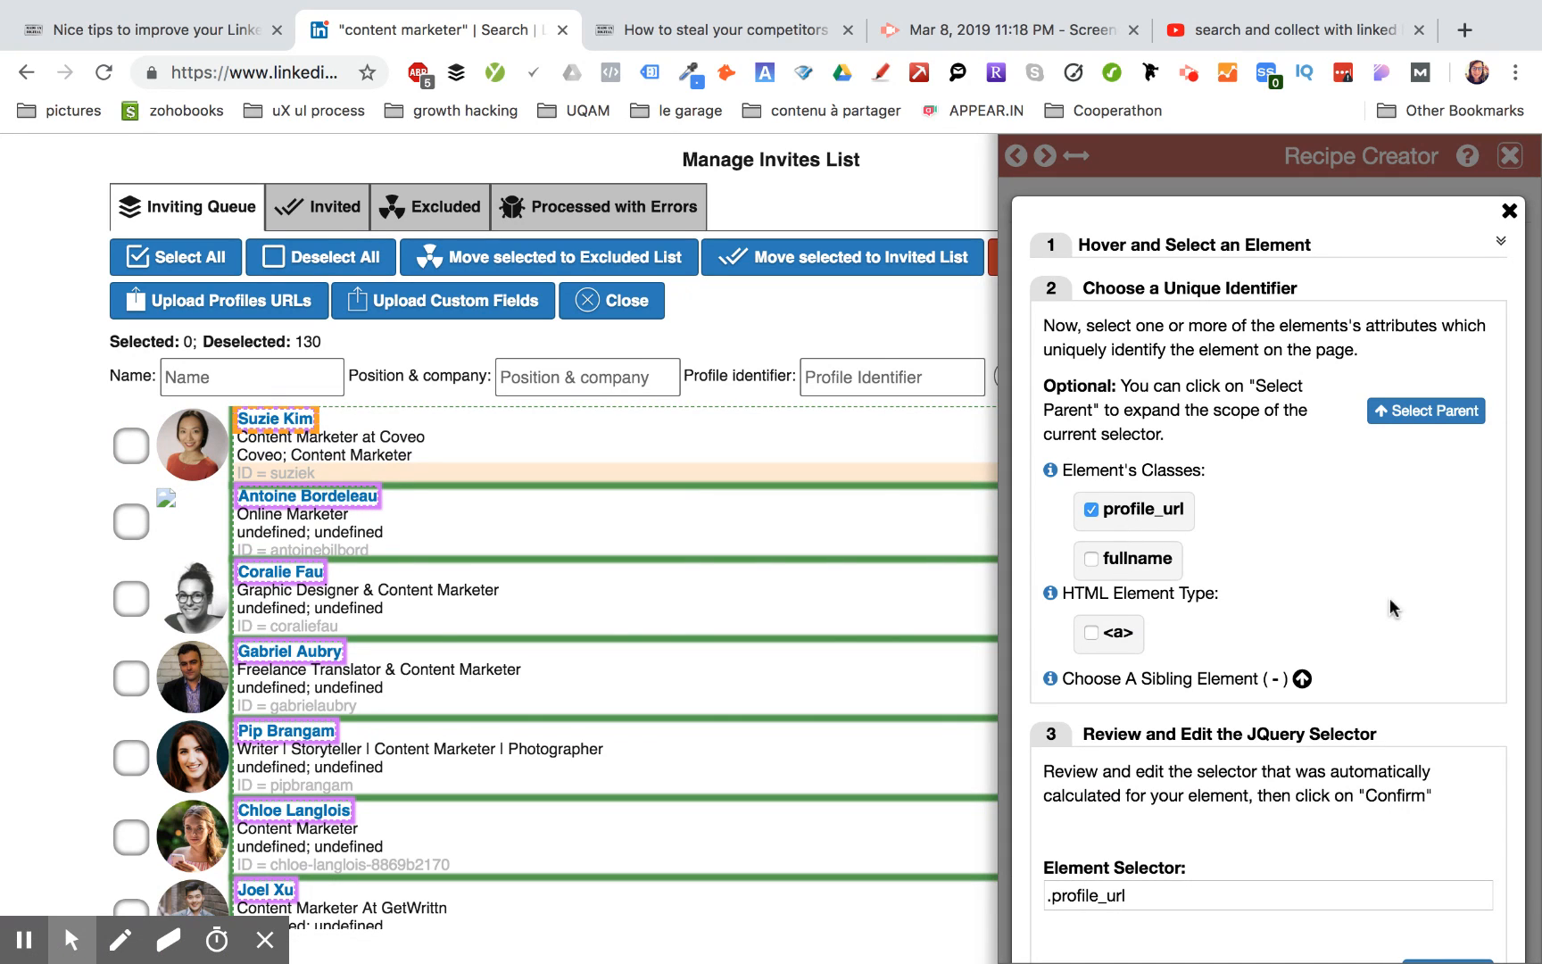
pyautogui.scroll(-2, 1298, 596)
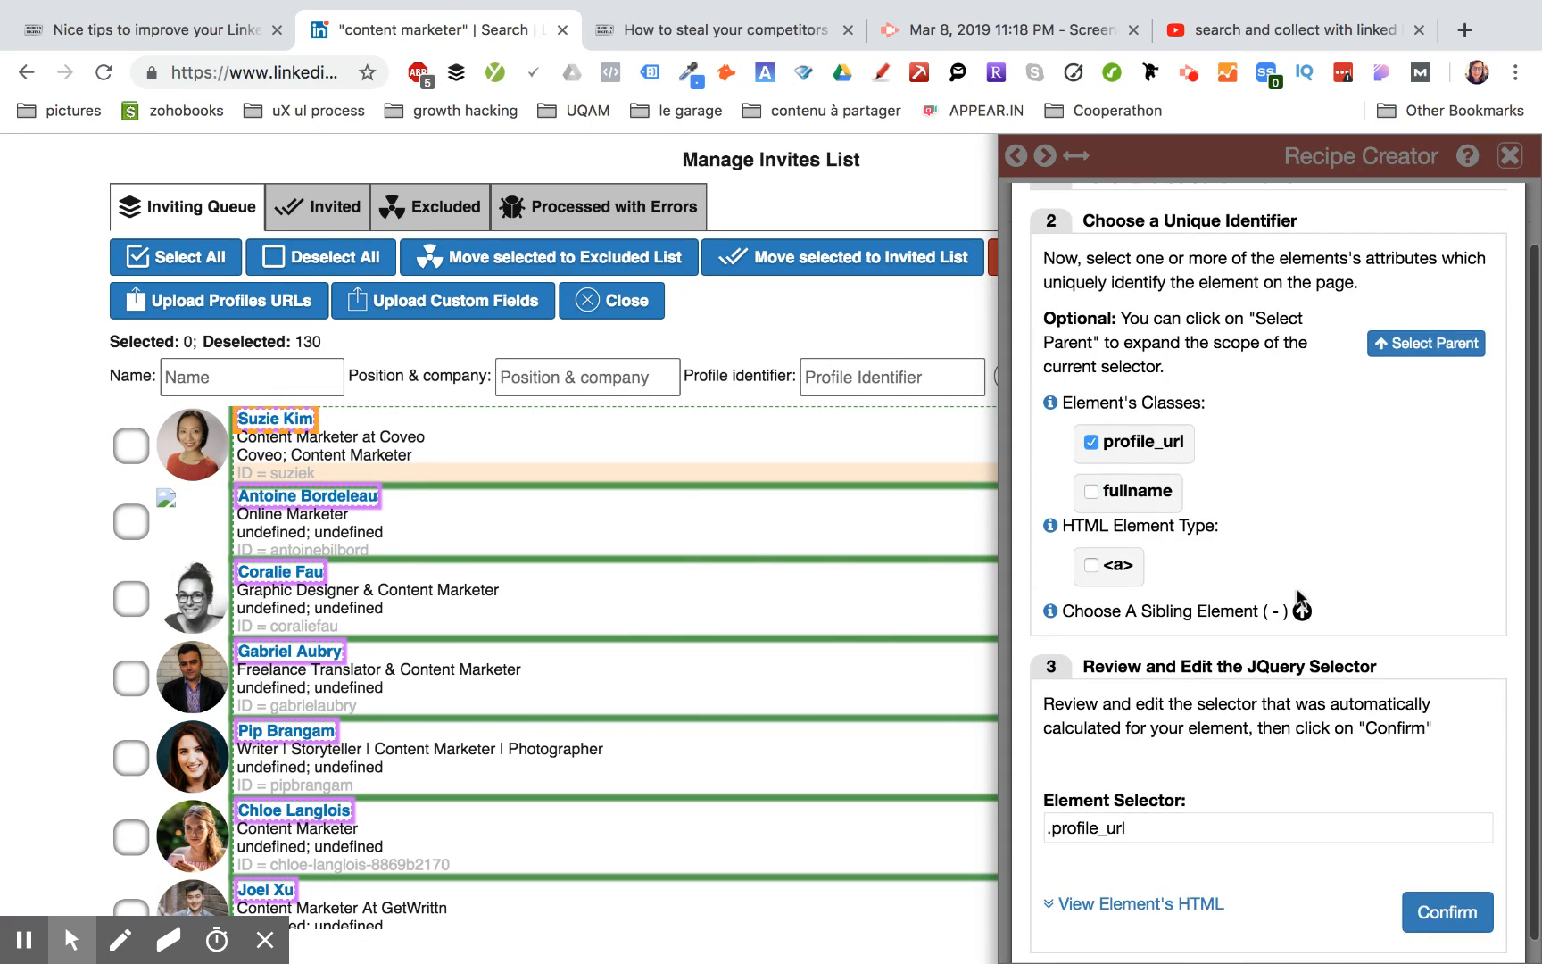
pyautogui.click(1116, 566)
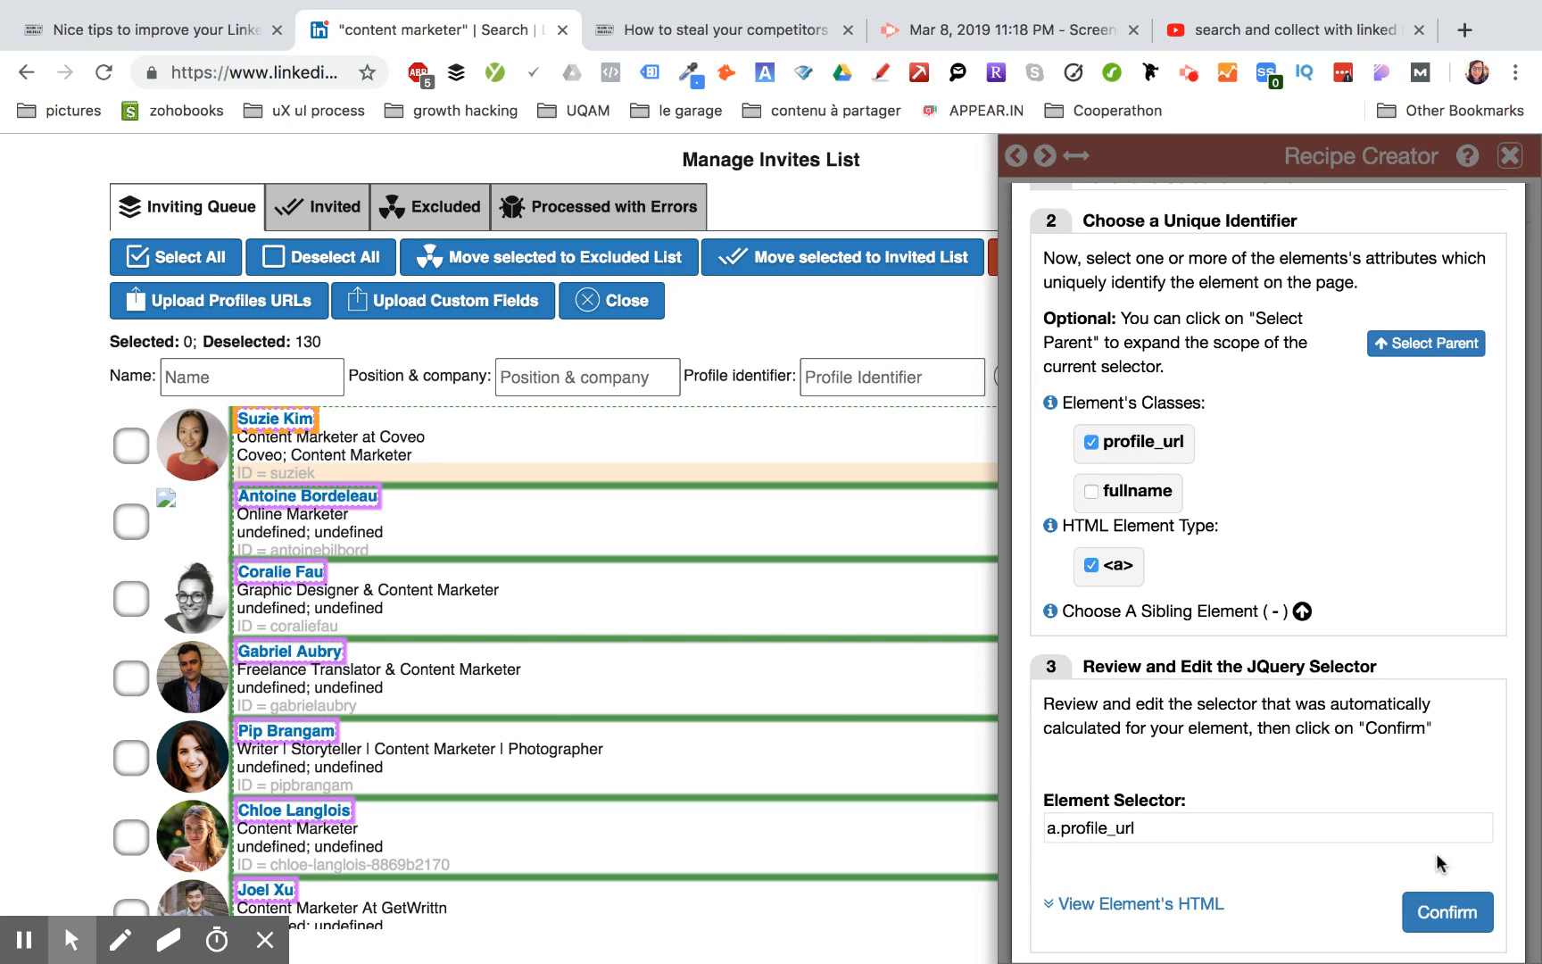
pyautogui.click(1444, 921)
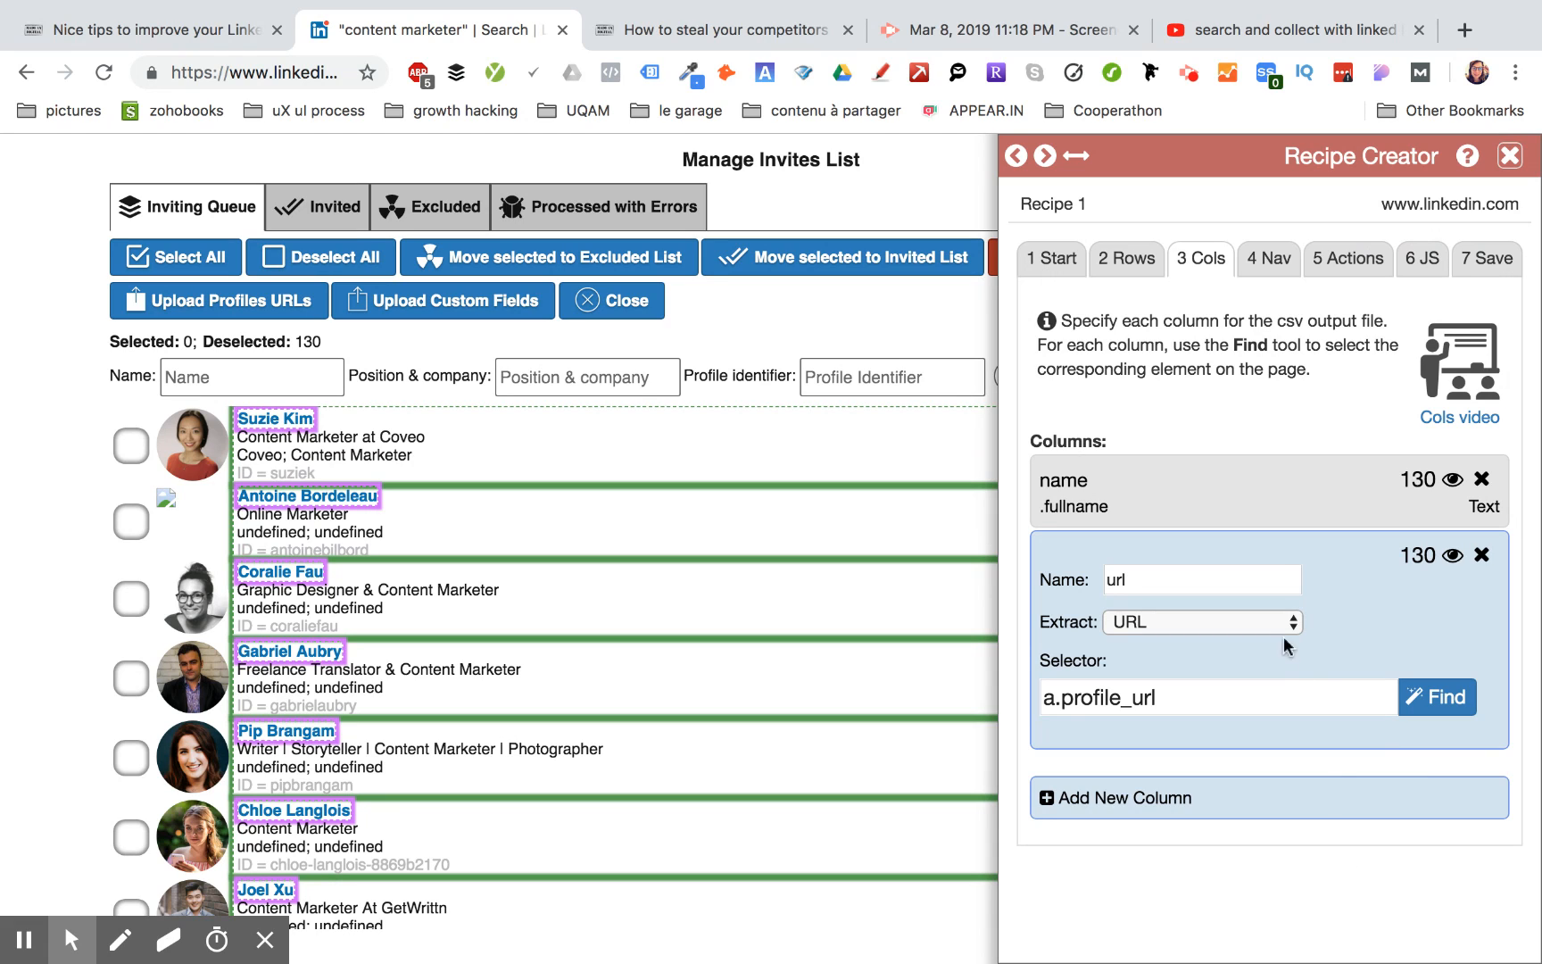
# Step: Review the recipe's optional navigation, actions and JavaScript settings
pyautogui.click(1260, 263)
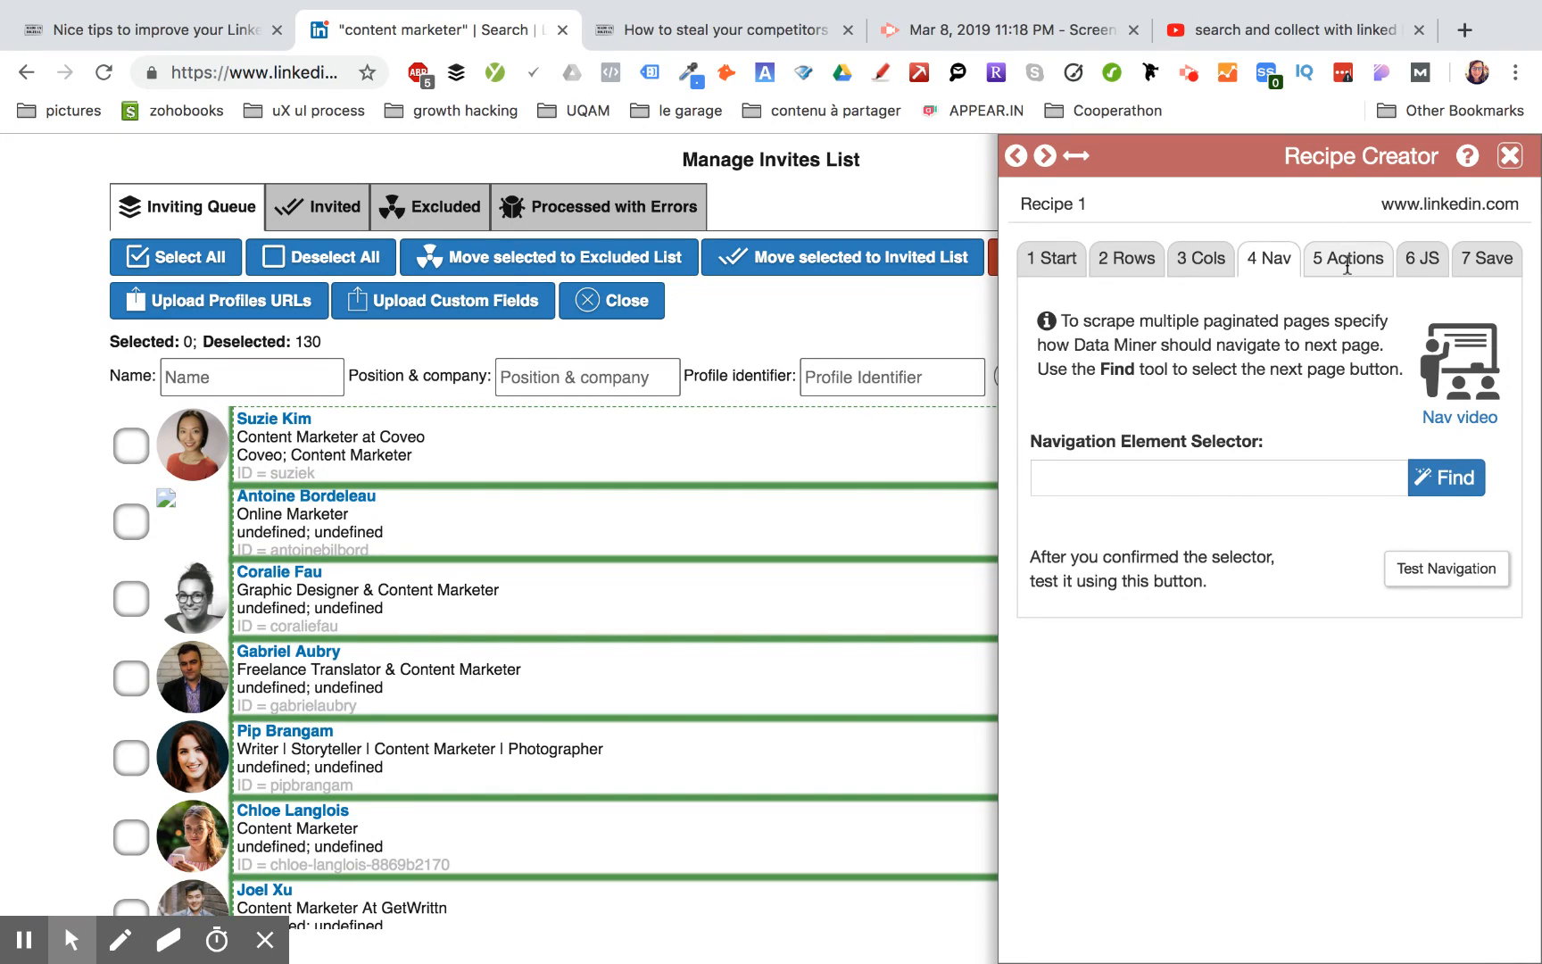
pyautogui.click(1346, 260)
pyautogui.scroll(-4, 1321, 599)
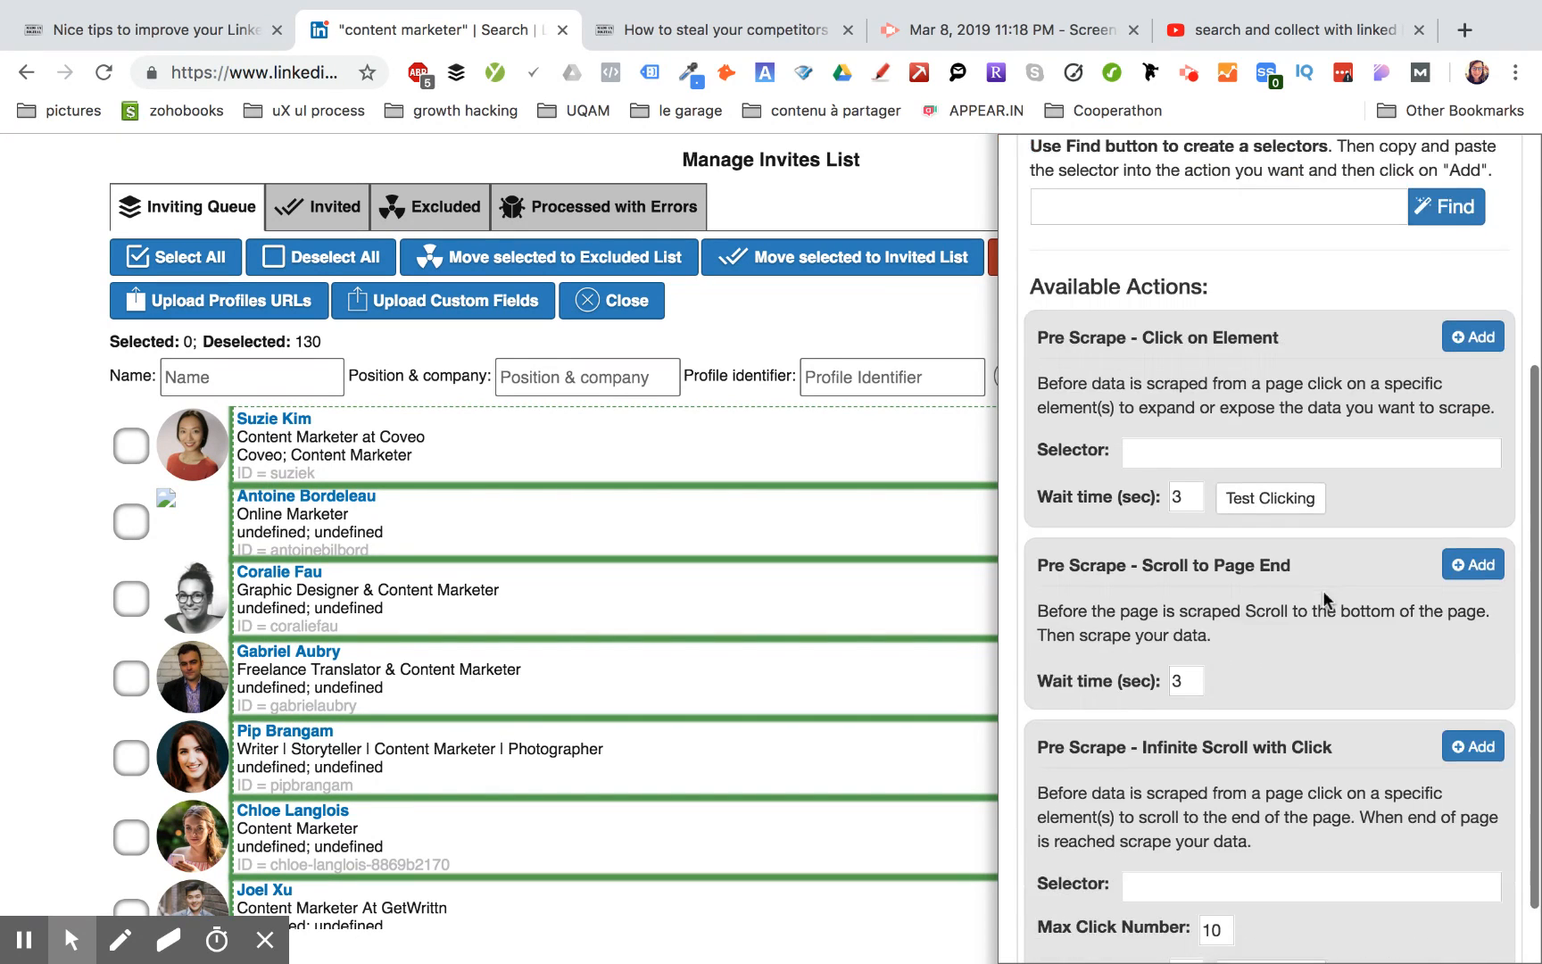
pyautogui.scroll(4, 1321, 598)
pyautogui.click(1423, 257)
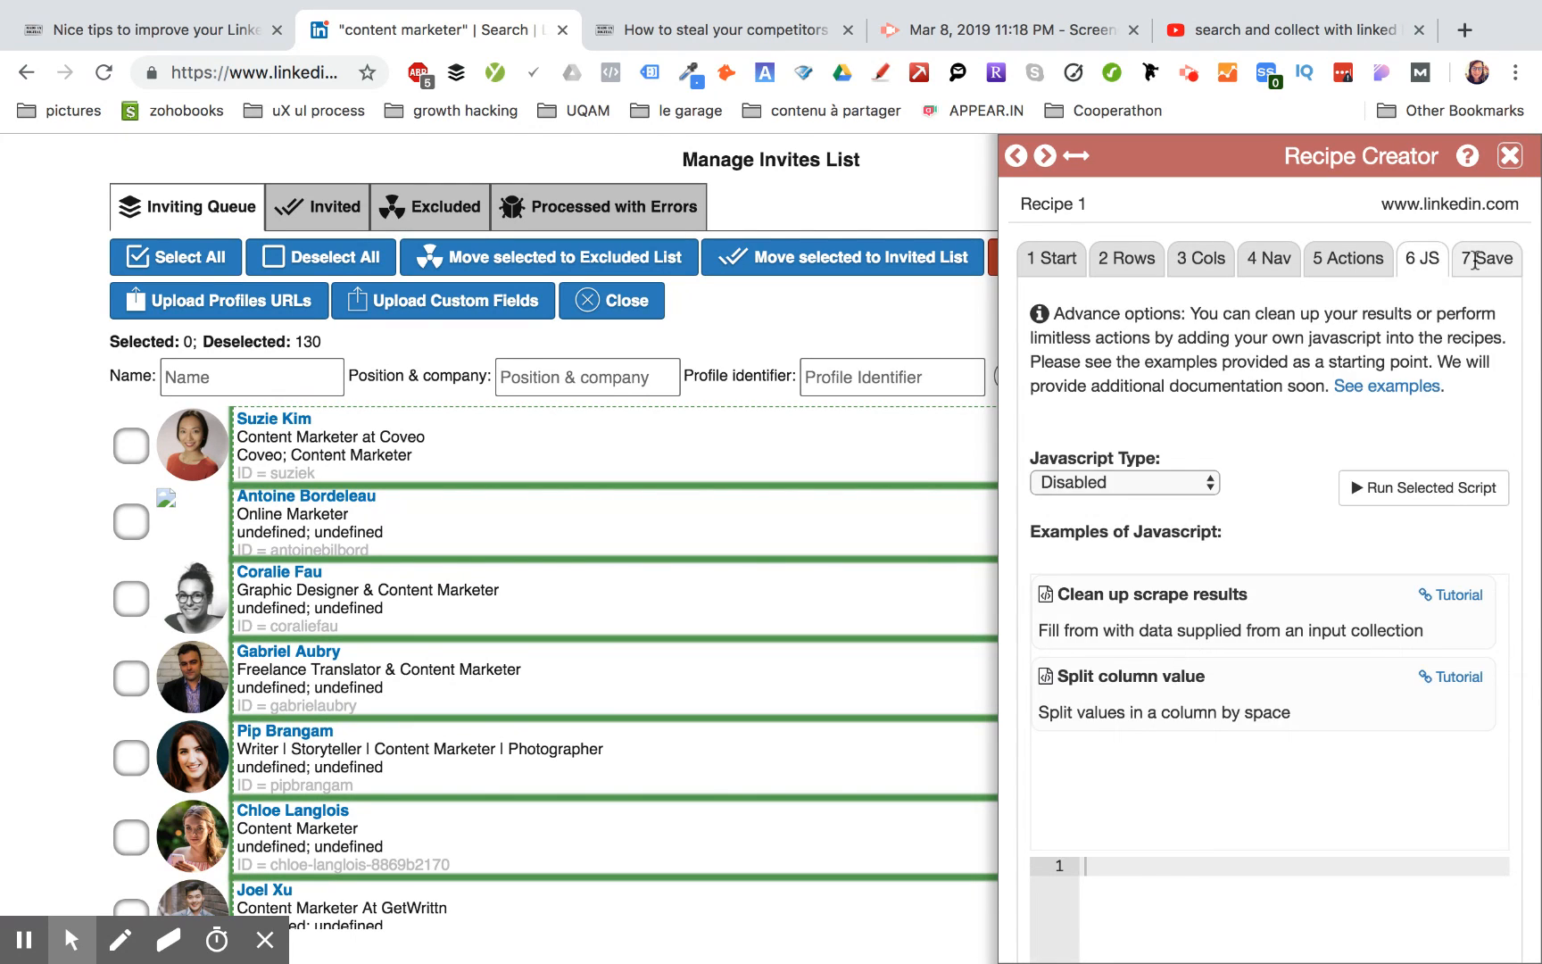
# Step: Run the recipe under the name Recipe 1 and download the extracted data as a CSV file
pyautogui.click(1483, 258)
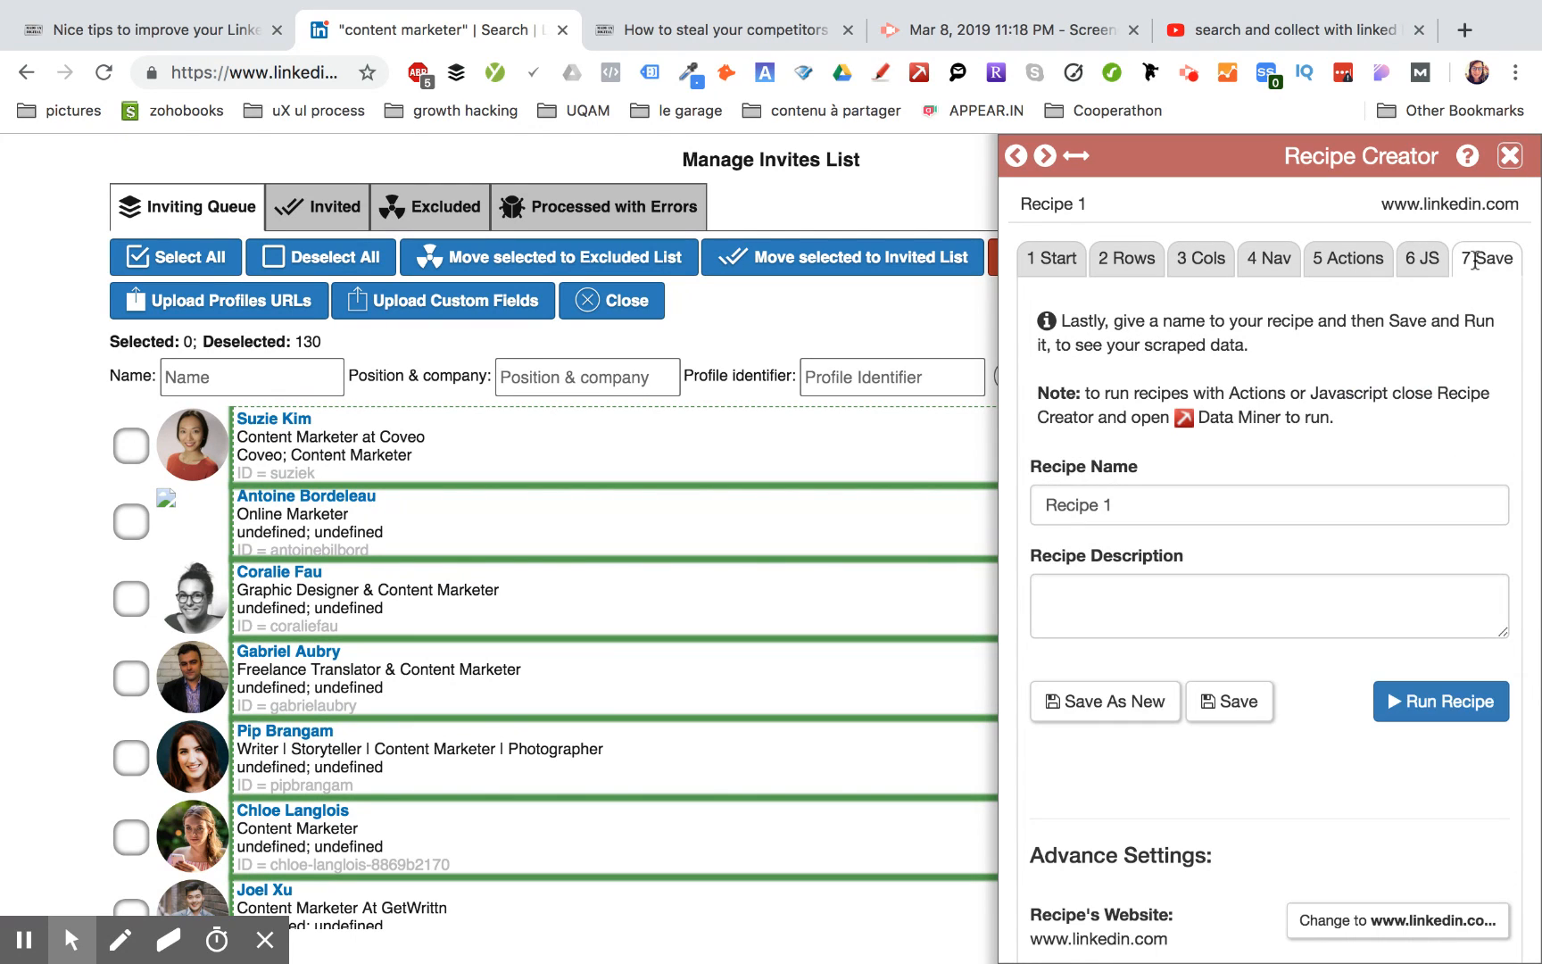
pyautogui.click(1443, 705)
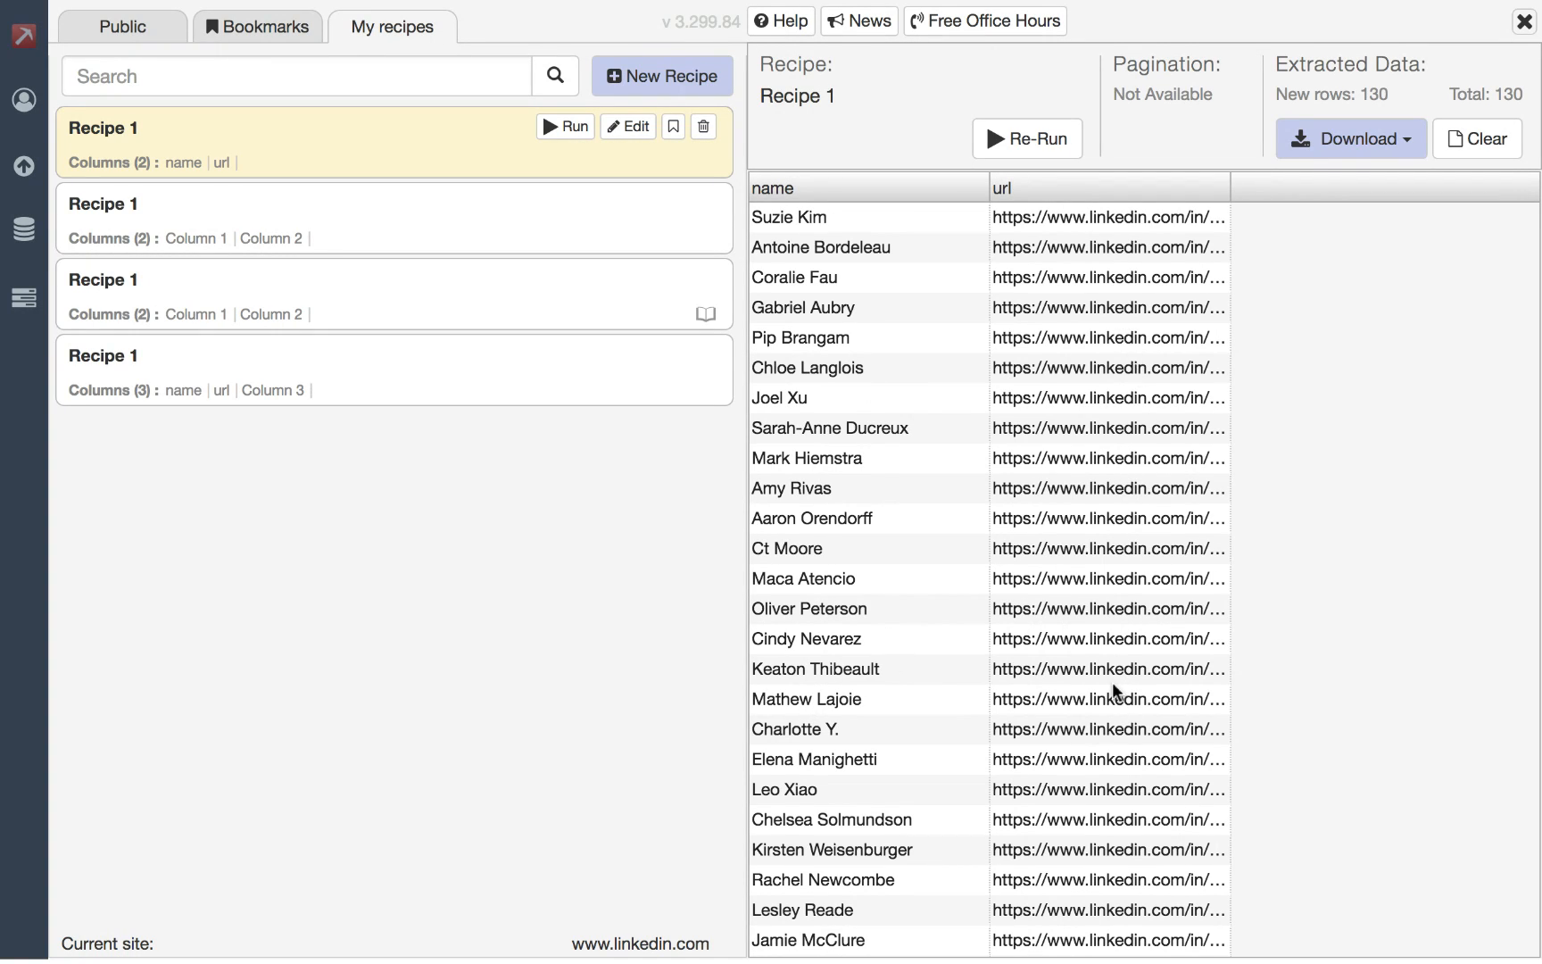
pyautogui.click(1359, 157)
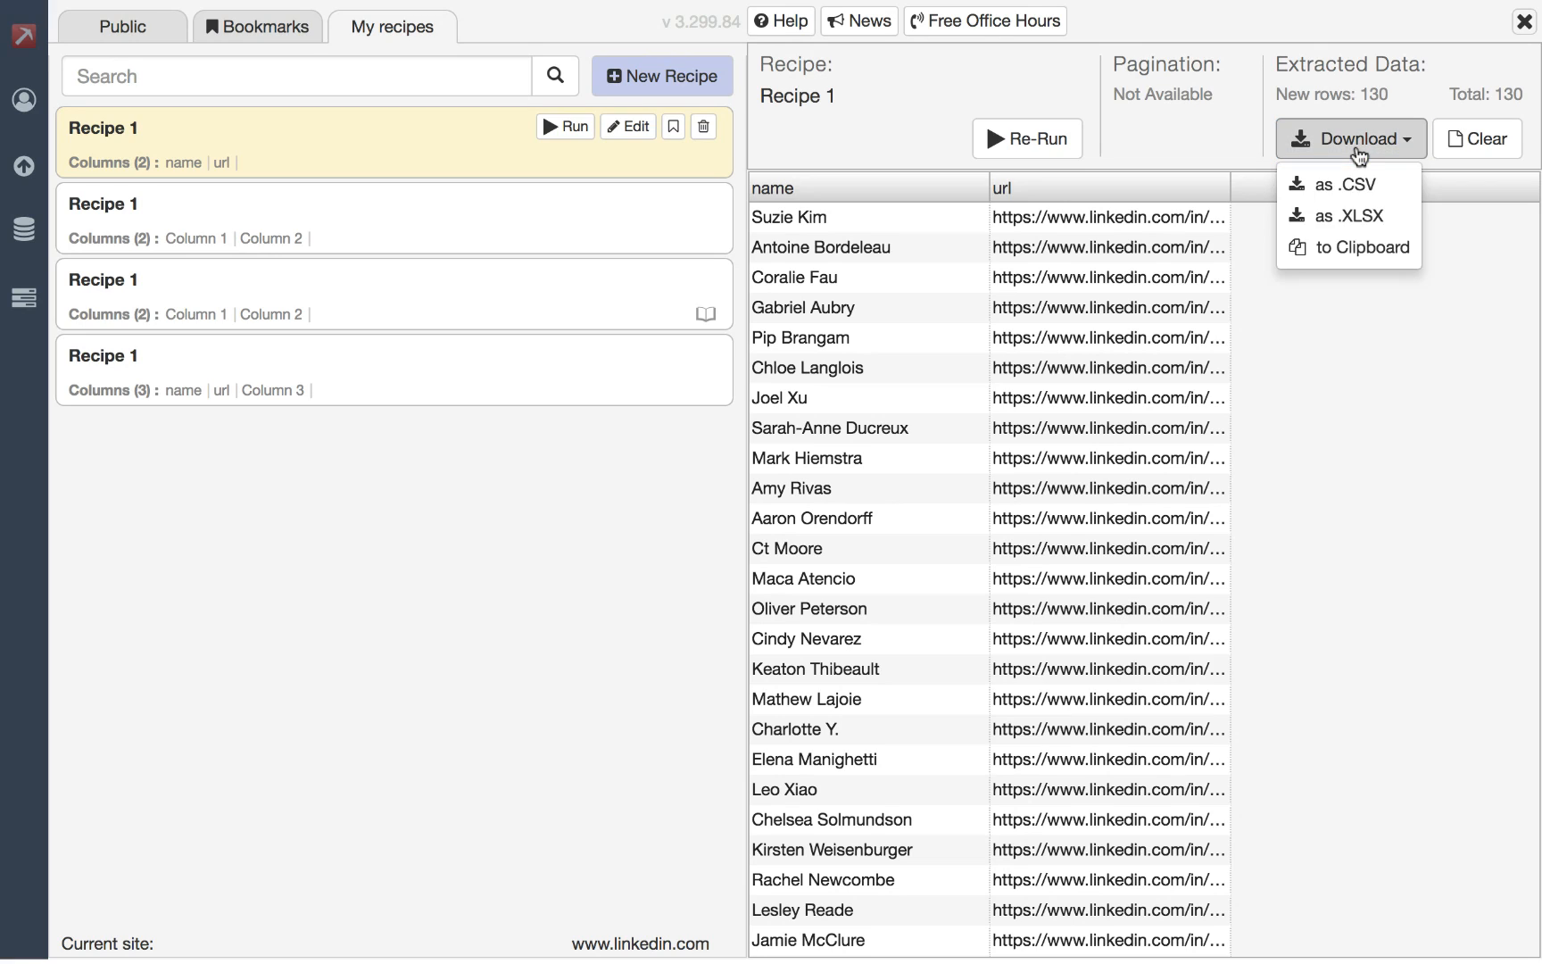
pyautogui.click(1377, 192)
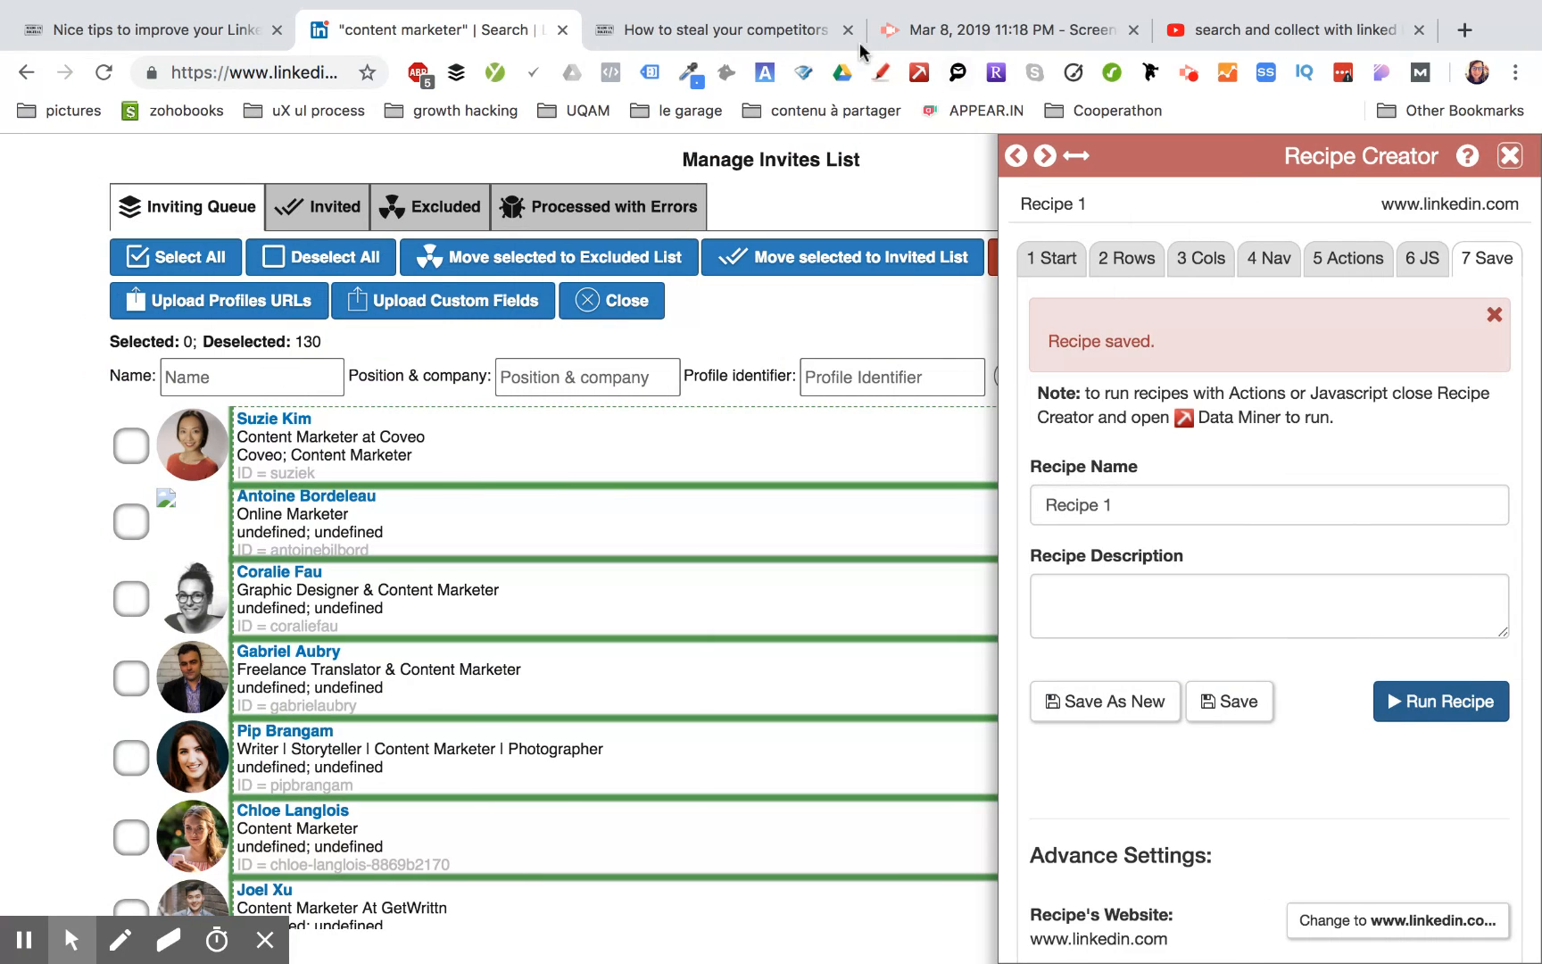
# Step: Open Google Drive in a new browser tab, starting from the Google home page
pyautogui.click(1464, 30)
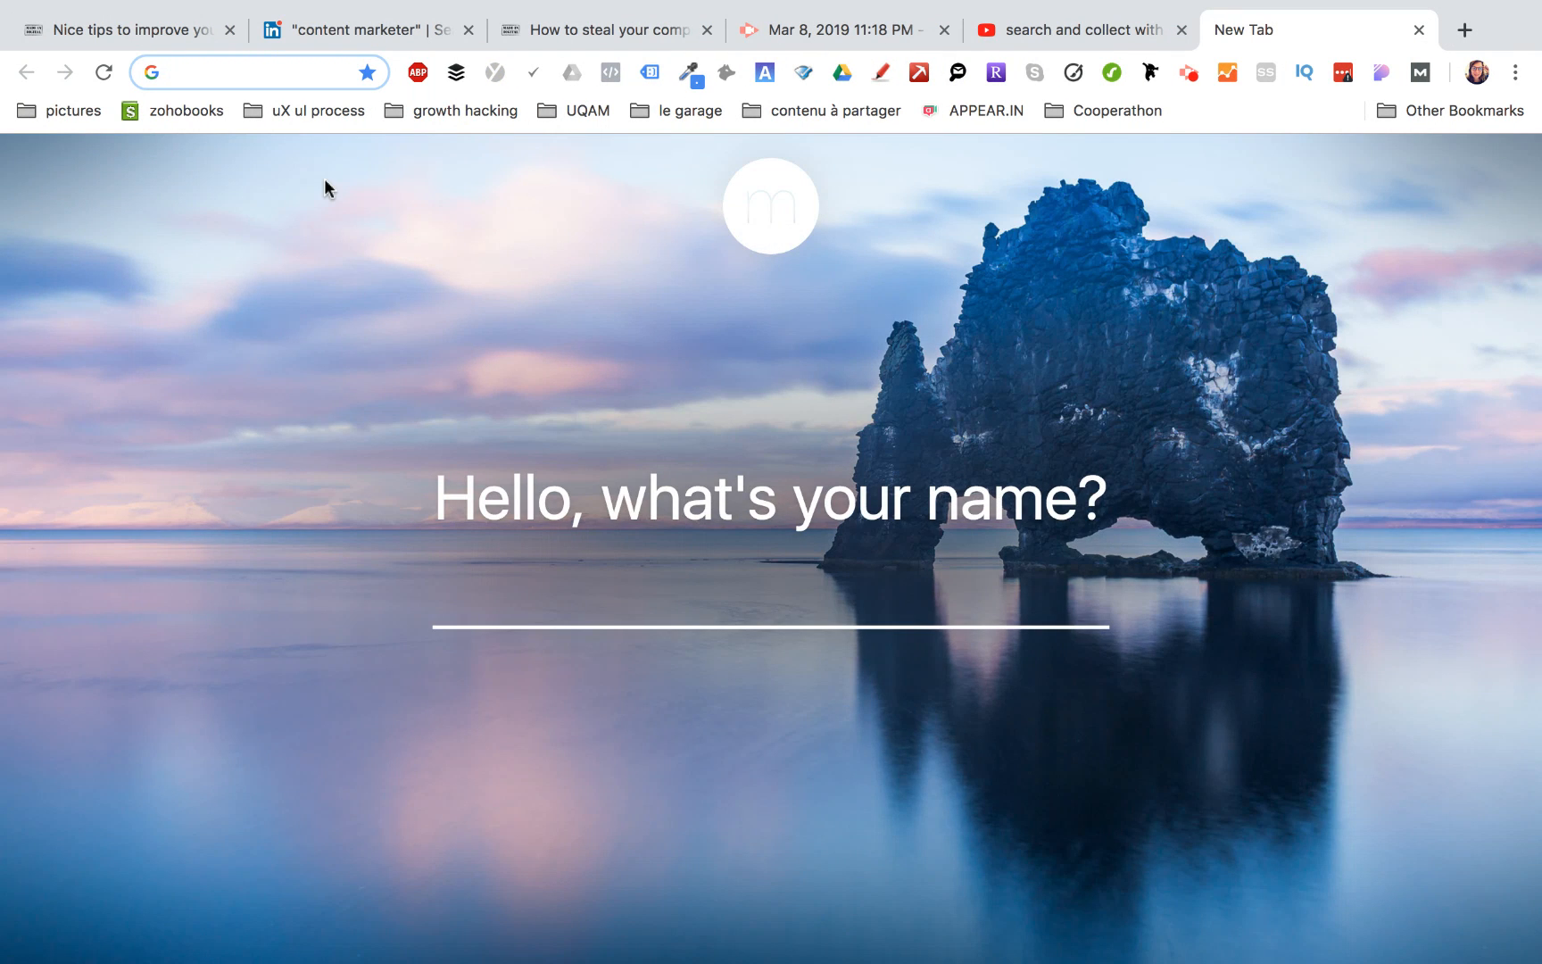
pyautogui.write('go')
pyautogui.press('Return')
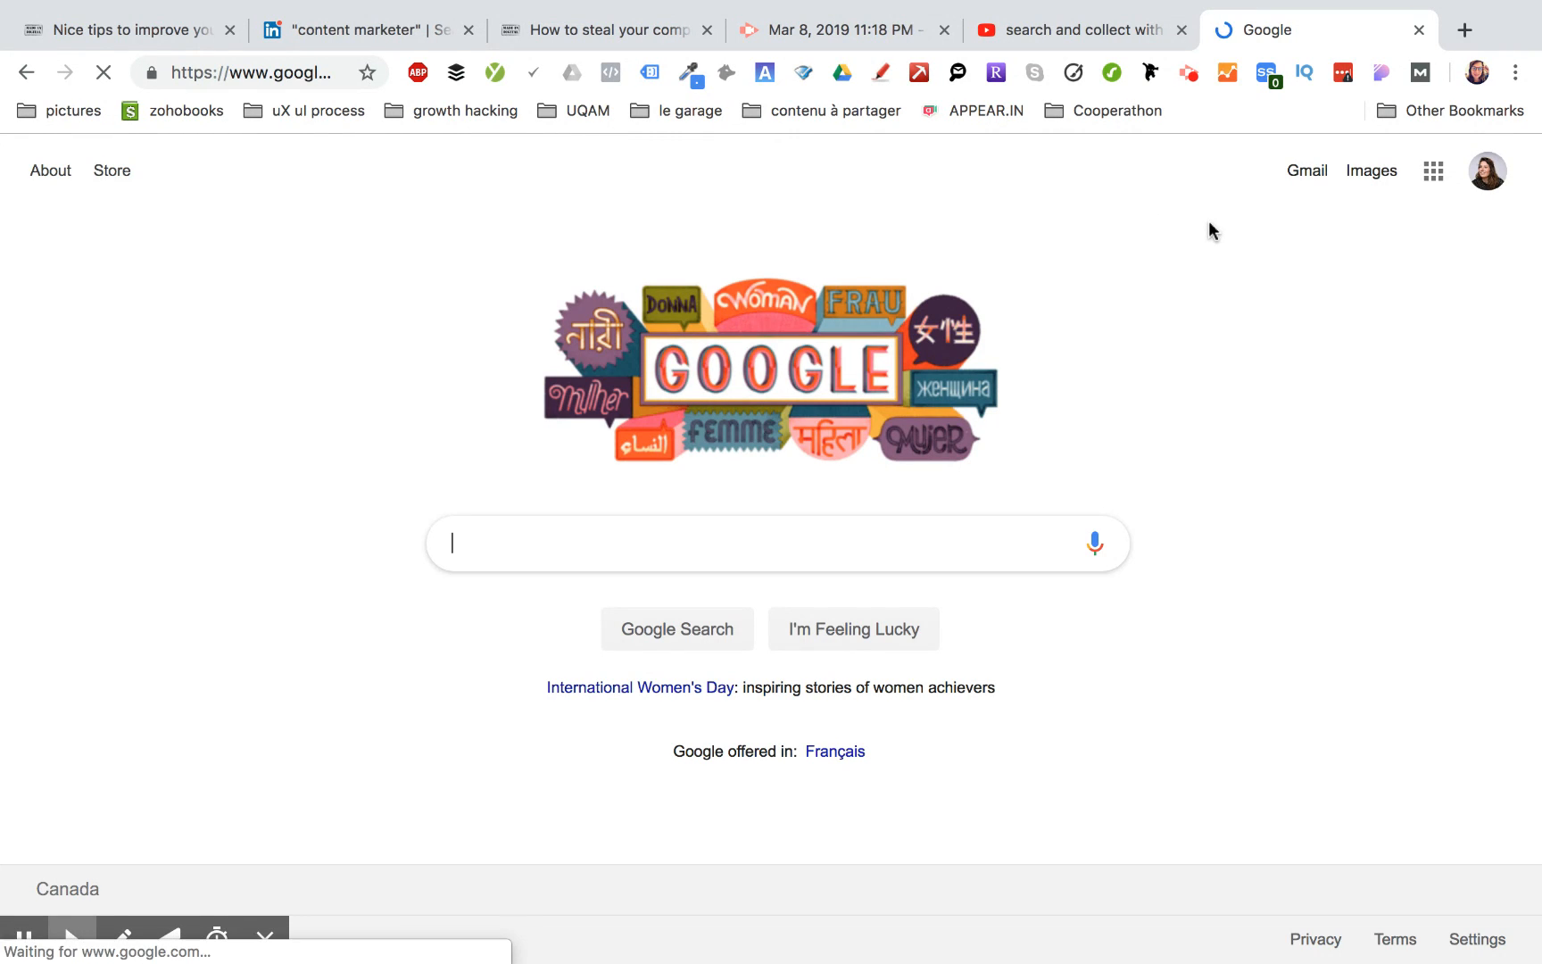
pyautogui.click(1306, 174)
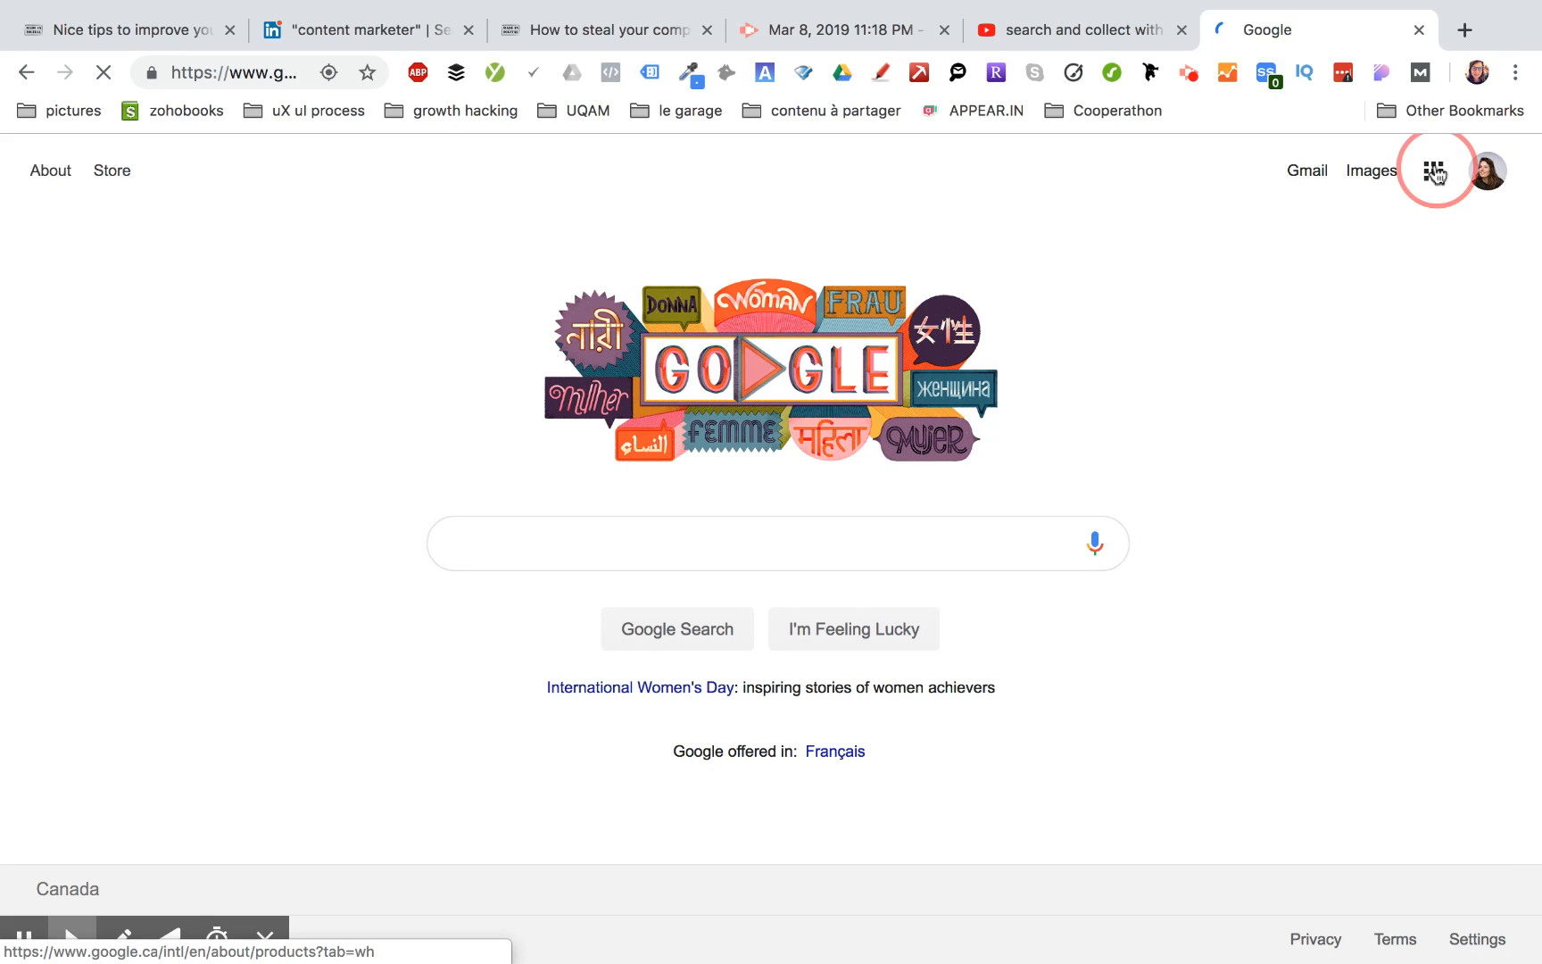
pyautogui.click(1434, 172)
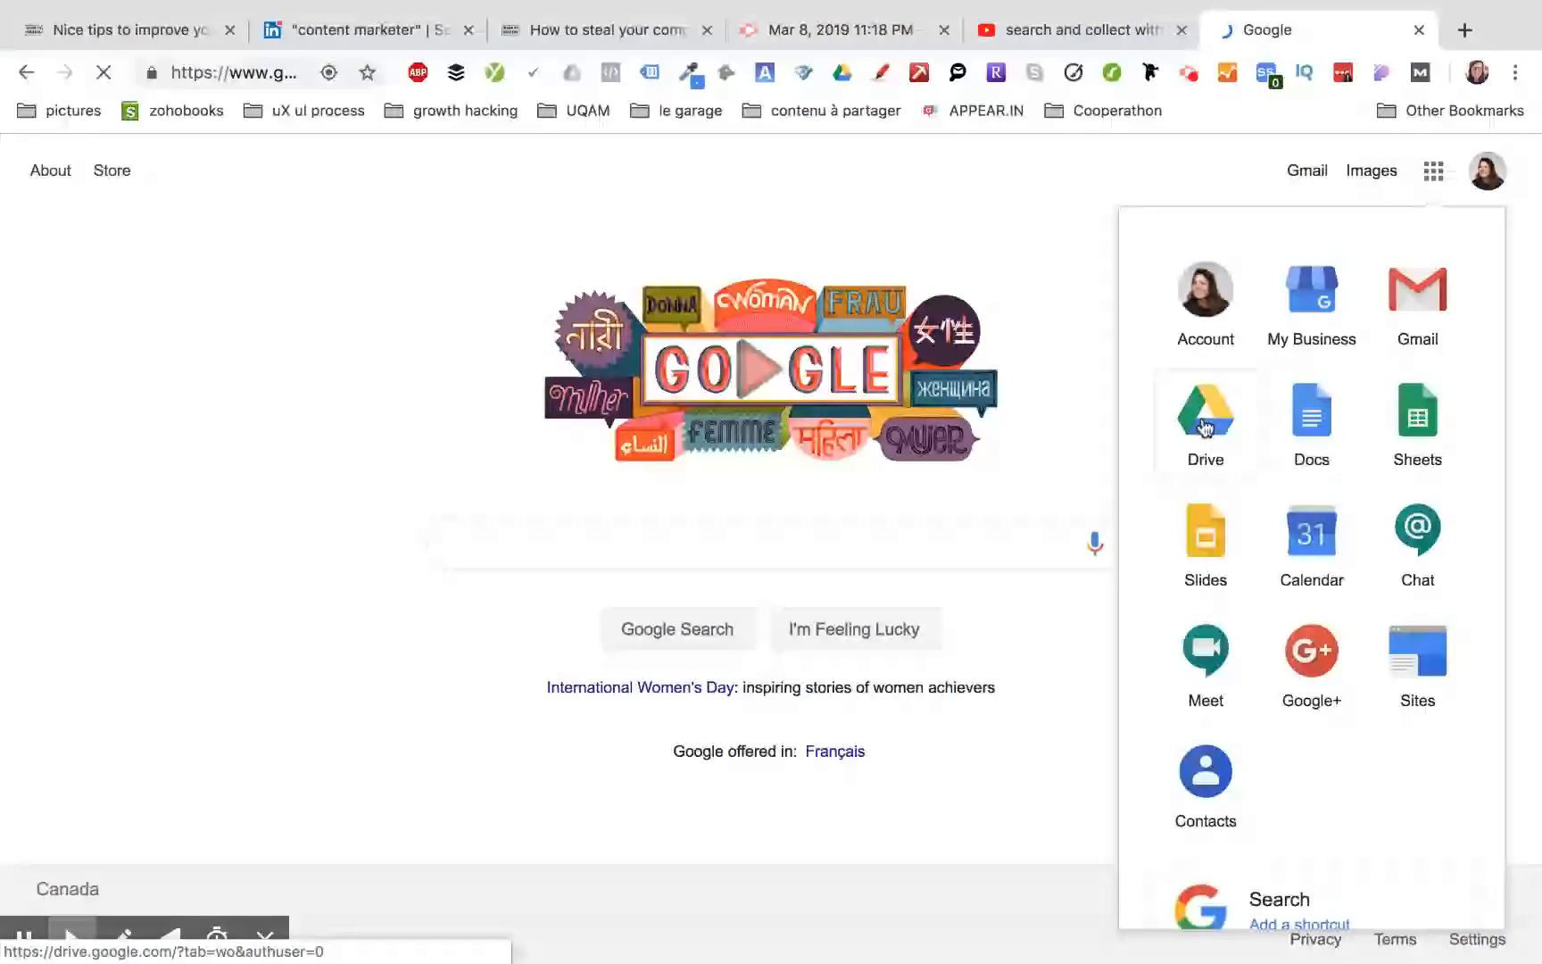
pyautogui.click(1205, 427)
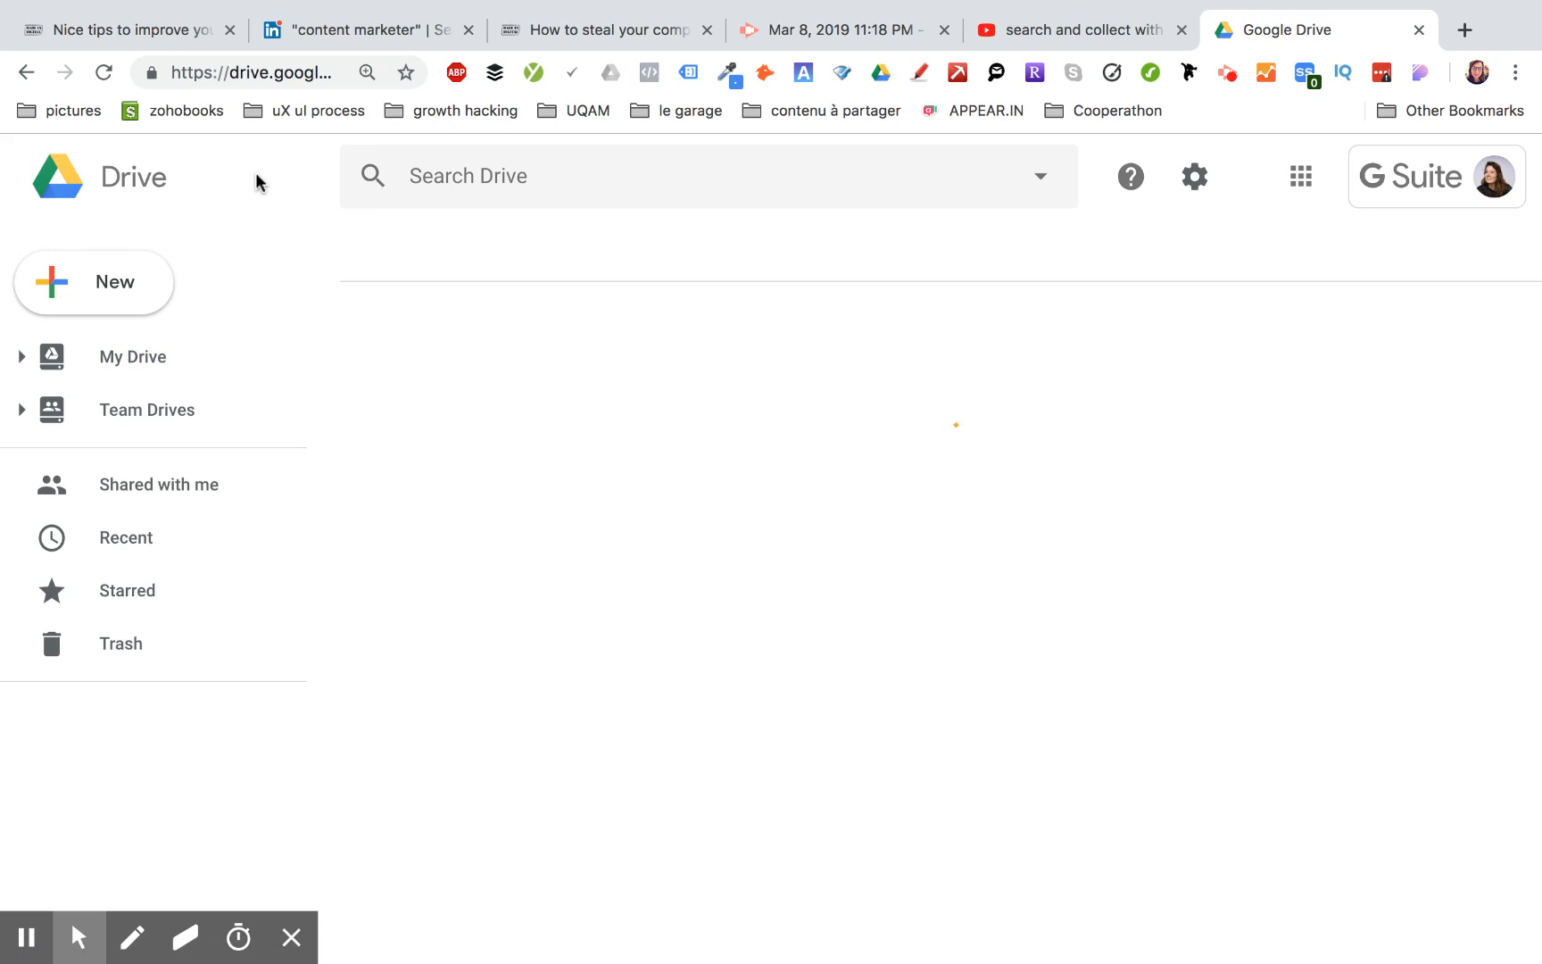
# Step: Upload dataminer (1).csv from the Downloads folder to My Drive as a file separate from dataminer.csv
pyautogui.click(116, 284)
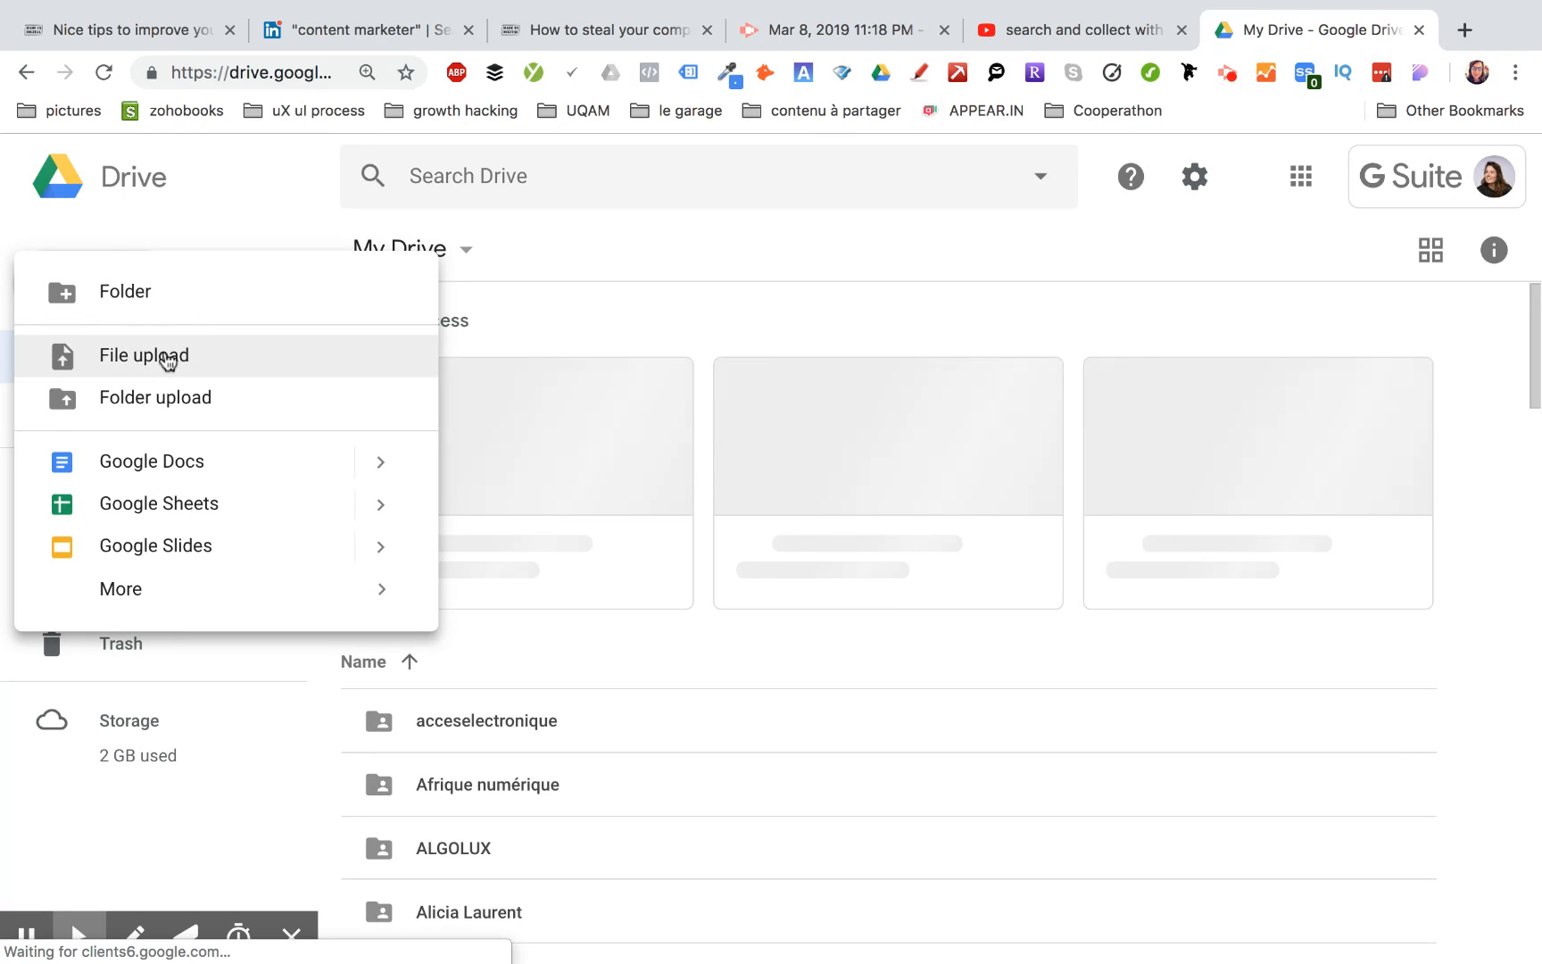
pyautogui.click(167, 361)
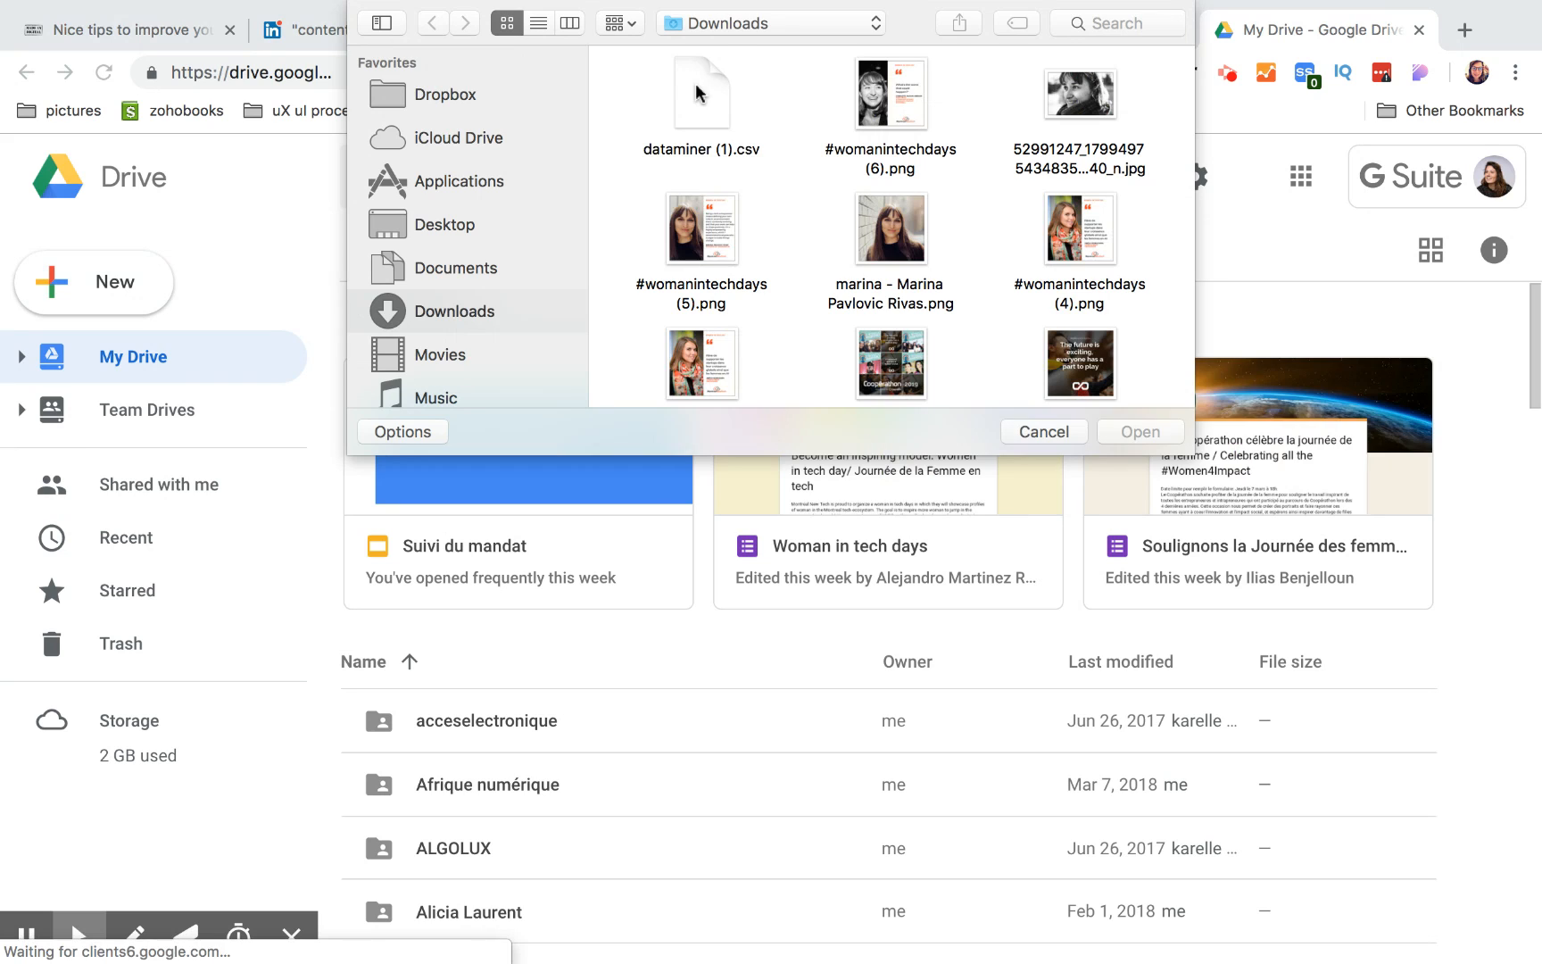
pyautogui.click(701, 96)
pyautogui.click(1140, 431)
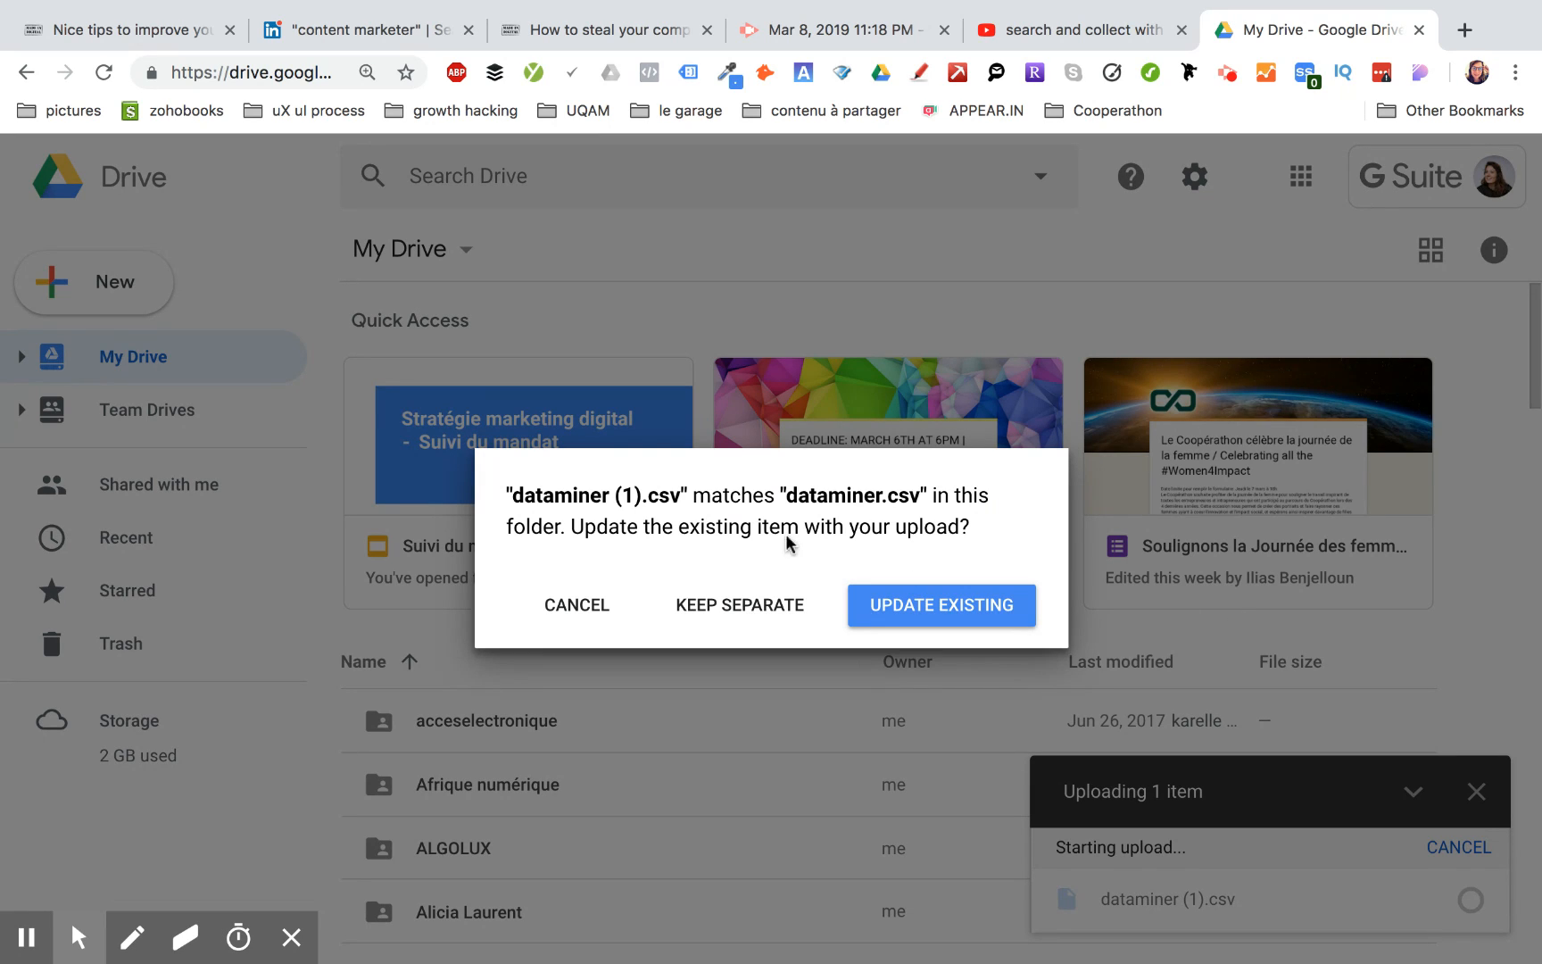
pyautogui.click(1025, 596)
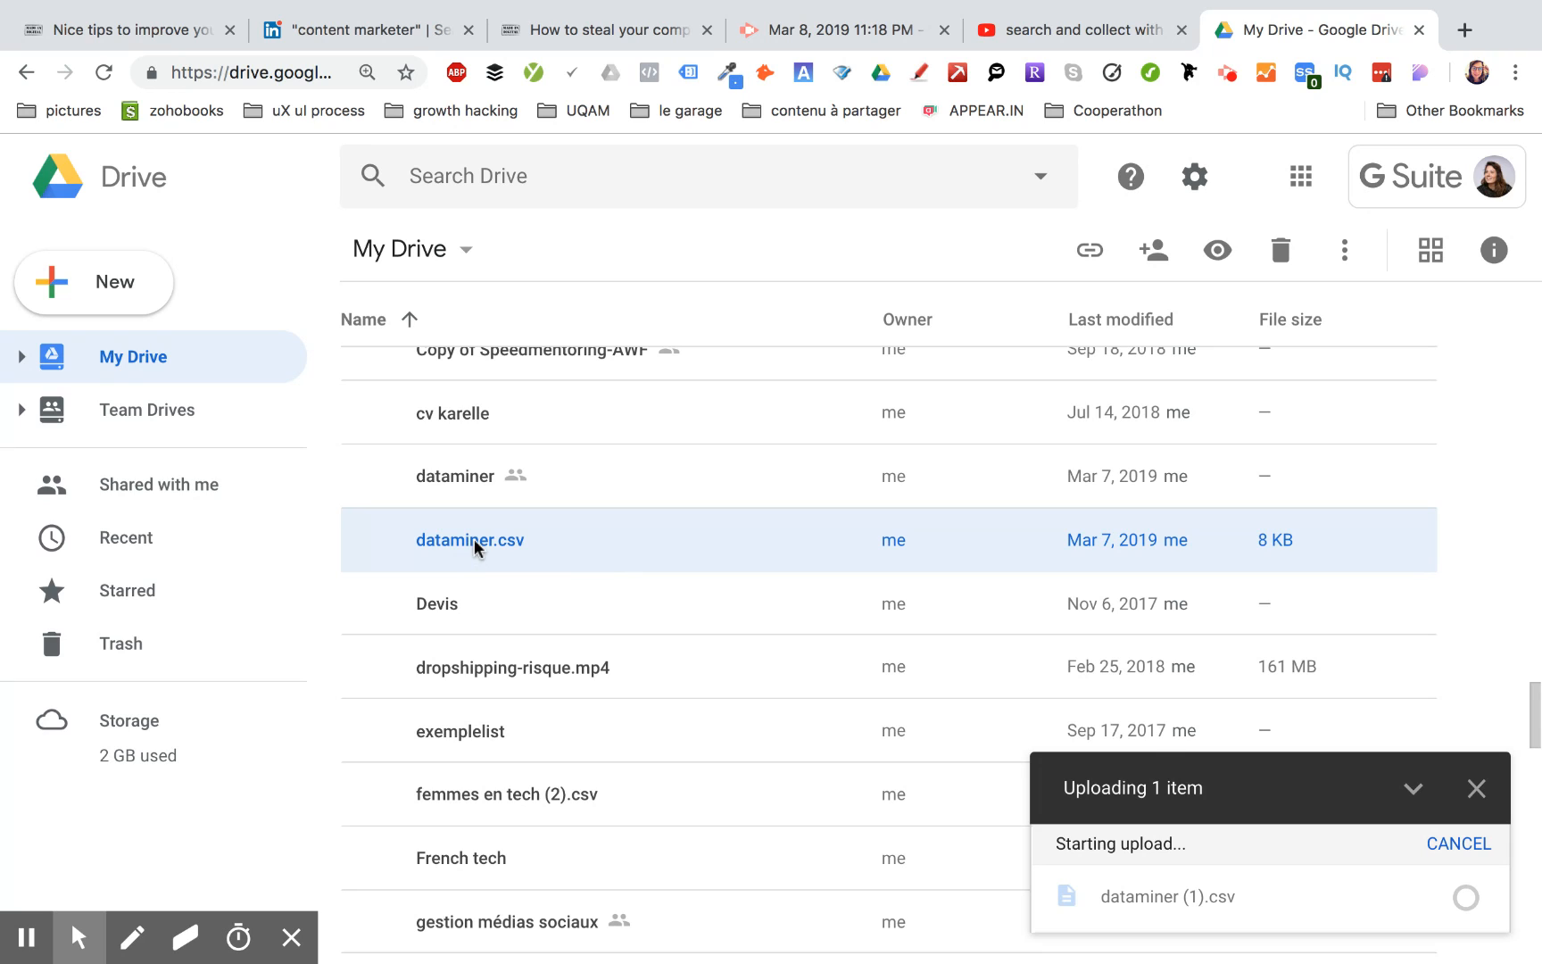
pyautogui.scroll(-1, 479, 548)
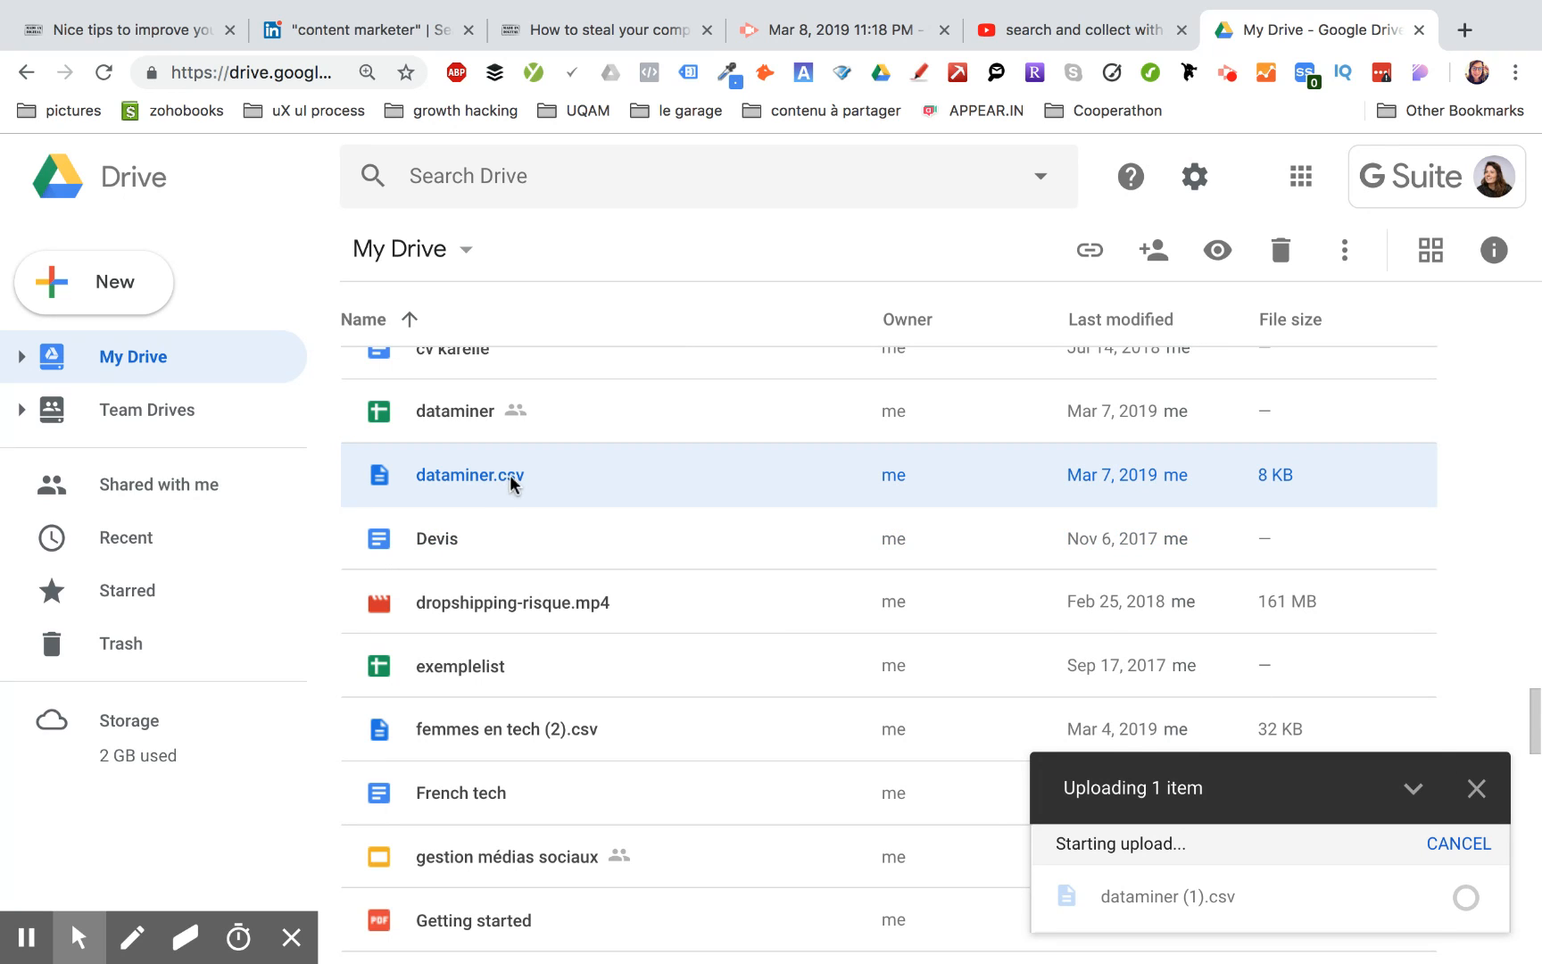
pyautogui.click(1450, 523)
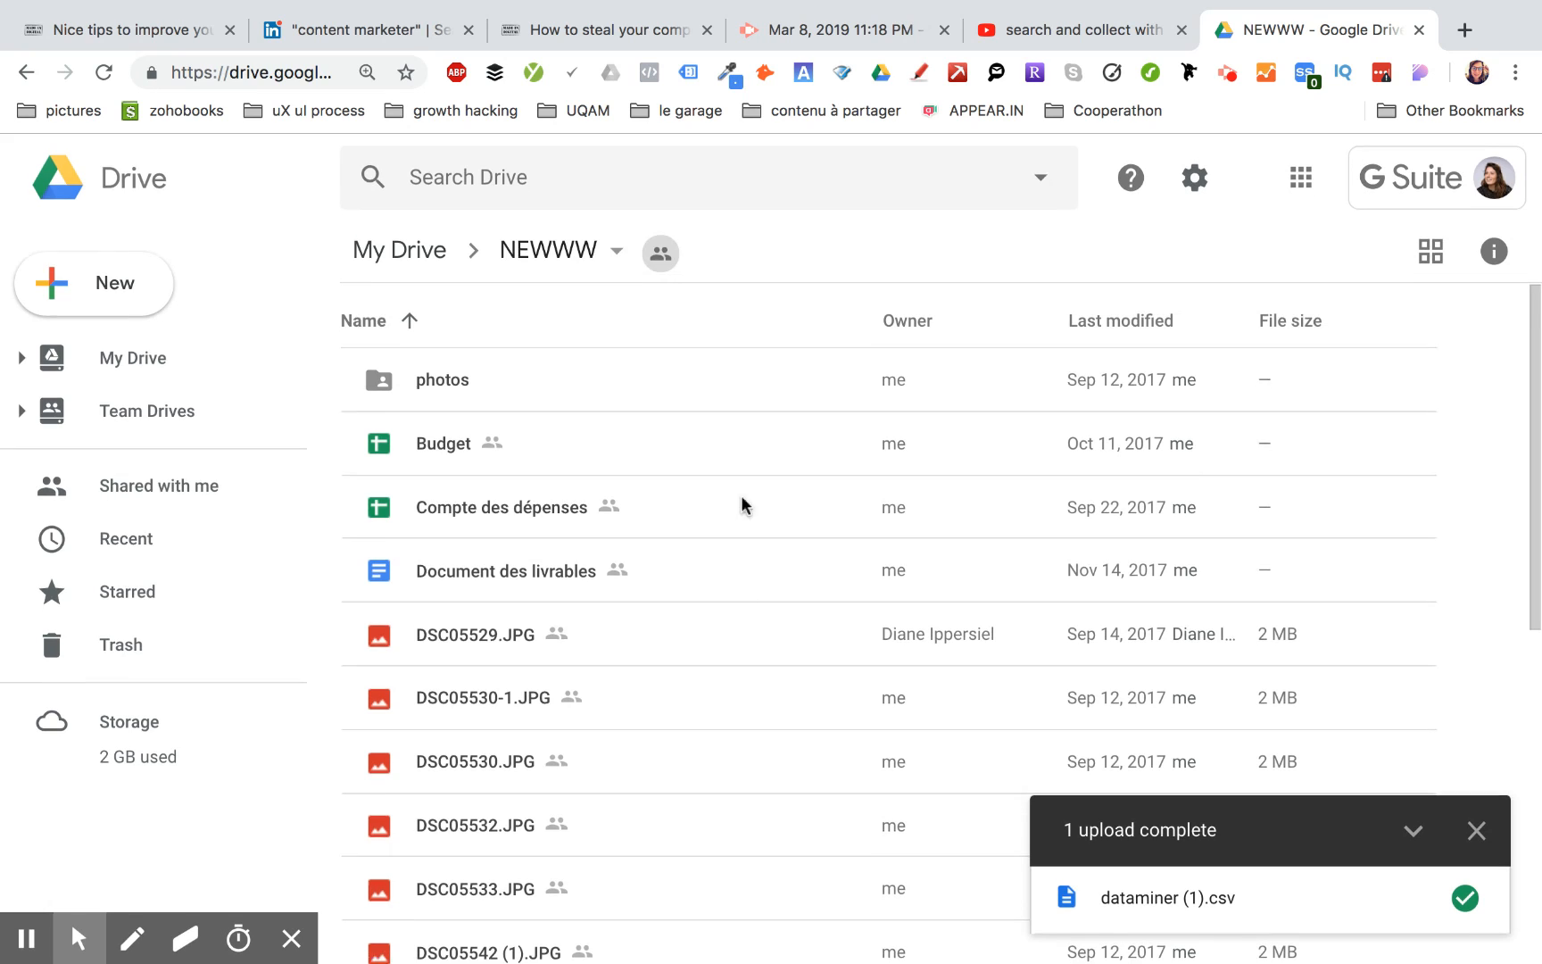
# Step: Return to My Drive and upload dataminer (1).csv again as a new version of the uploaded file
pyautogui.click(154, 357)
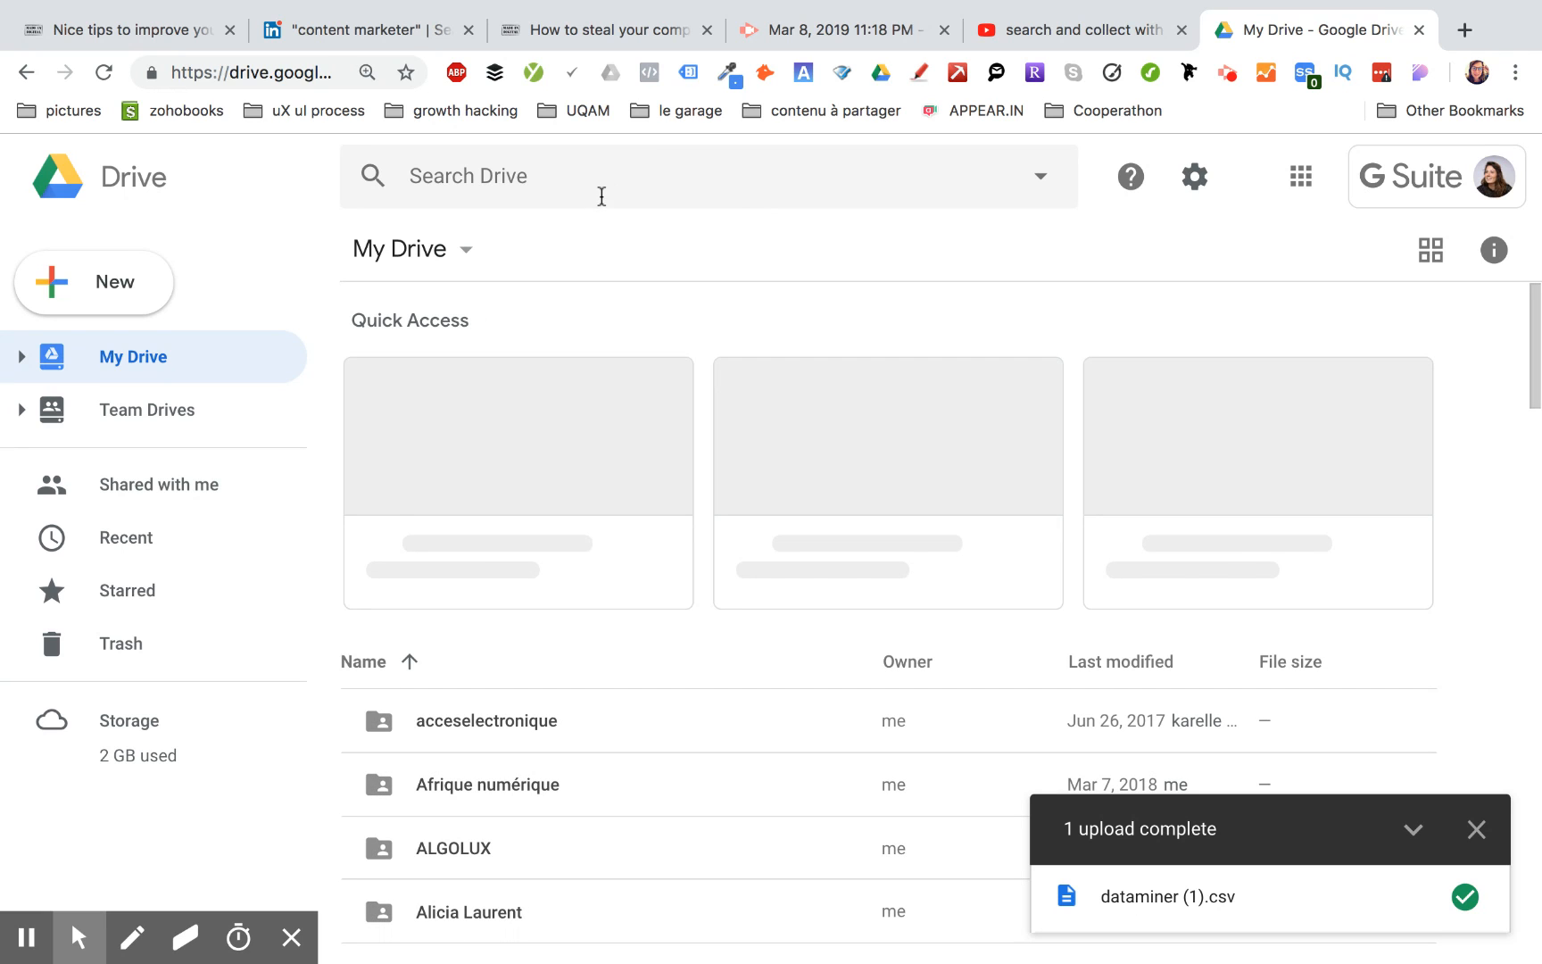
pyautogui.click(109, 291)
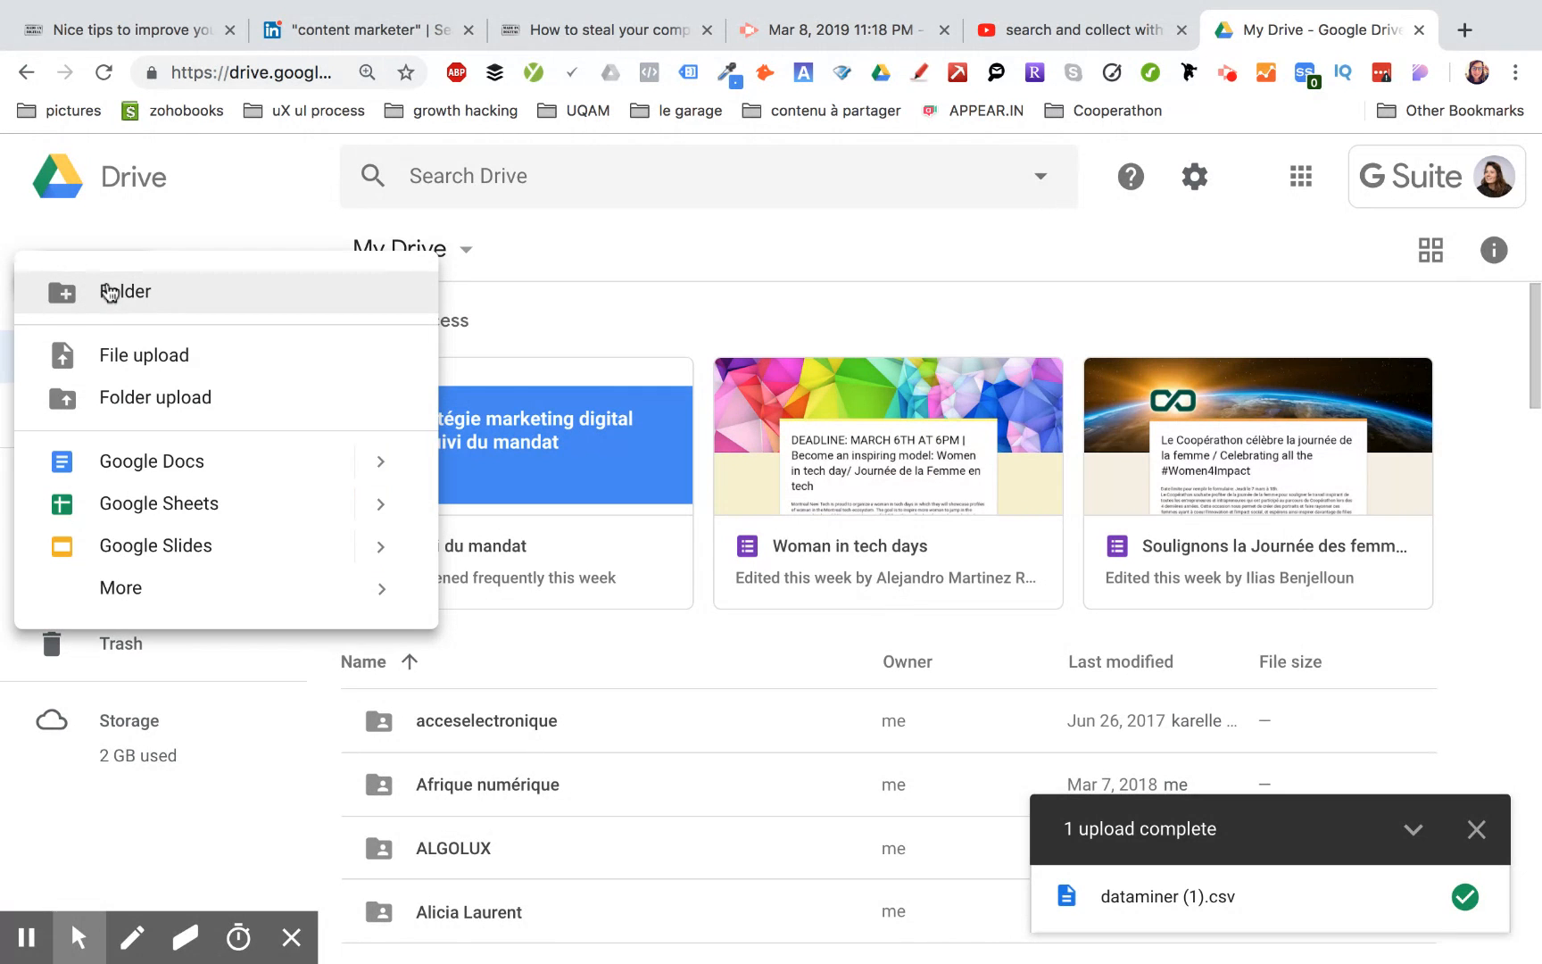
pyautogui.click(215, 351)
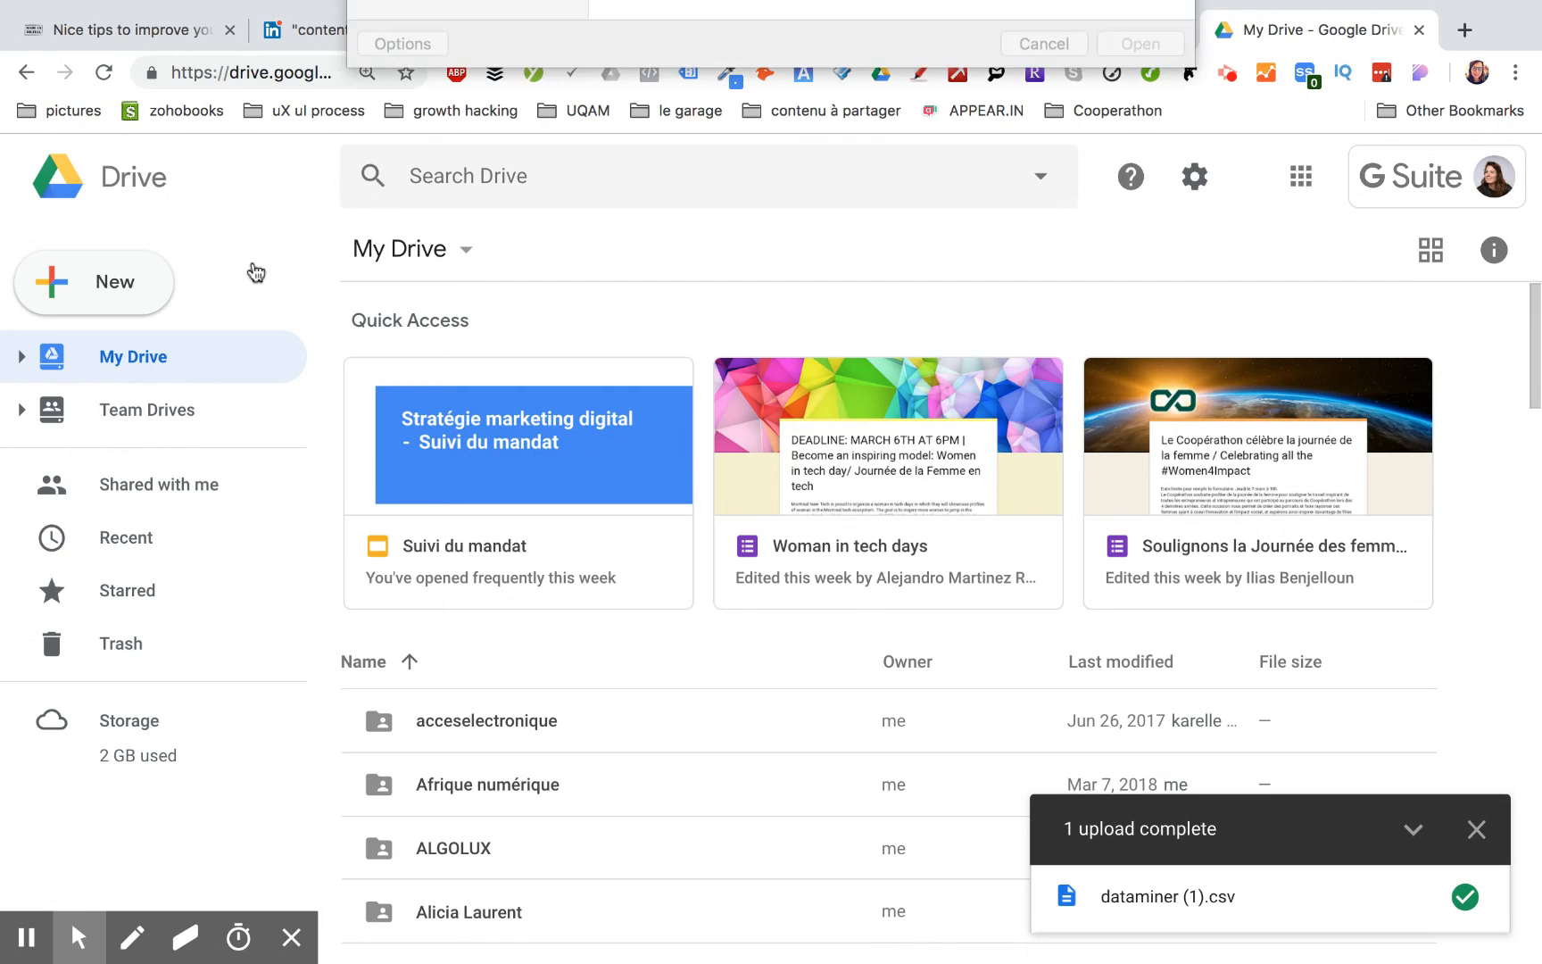
pyautogui.doubleClick(692, 96)
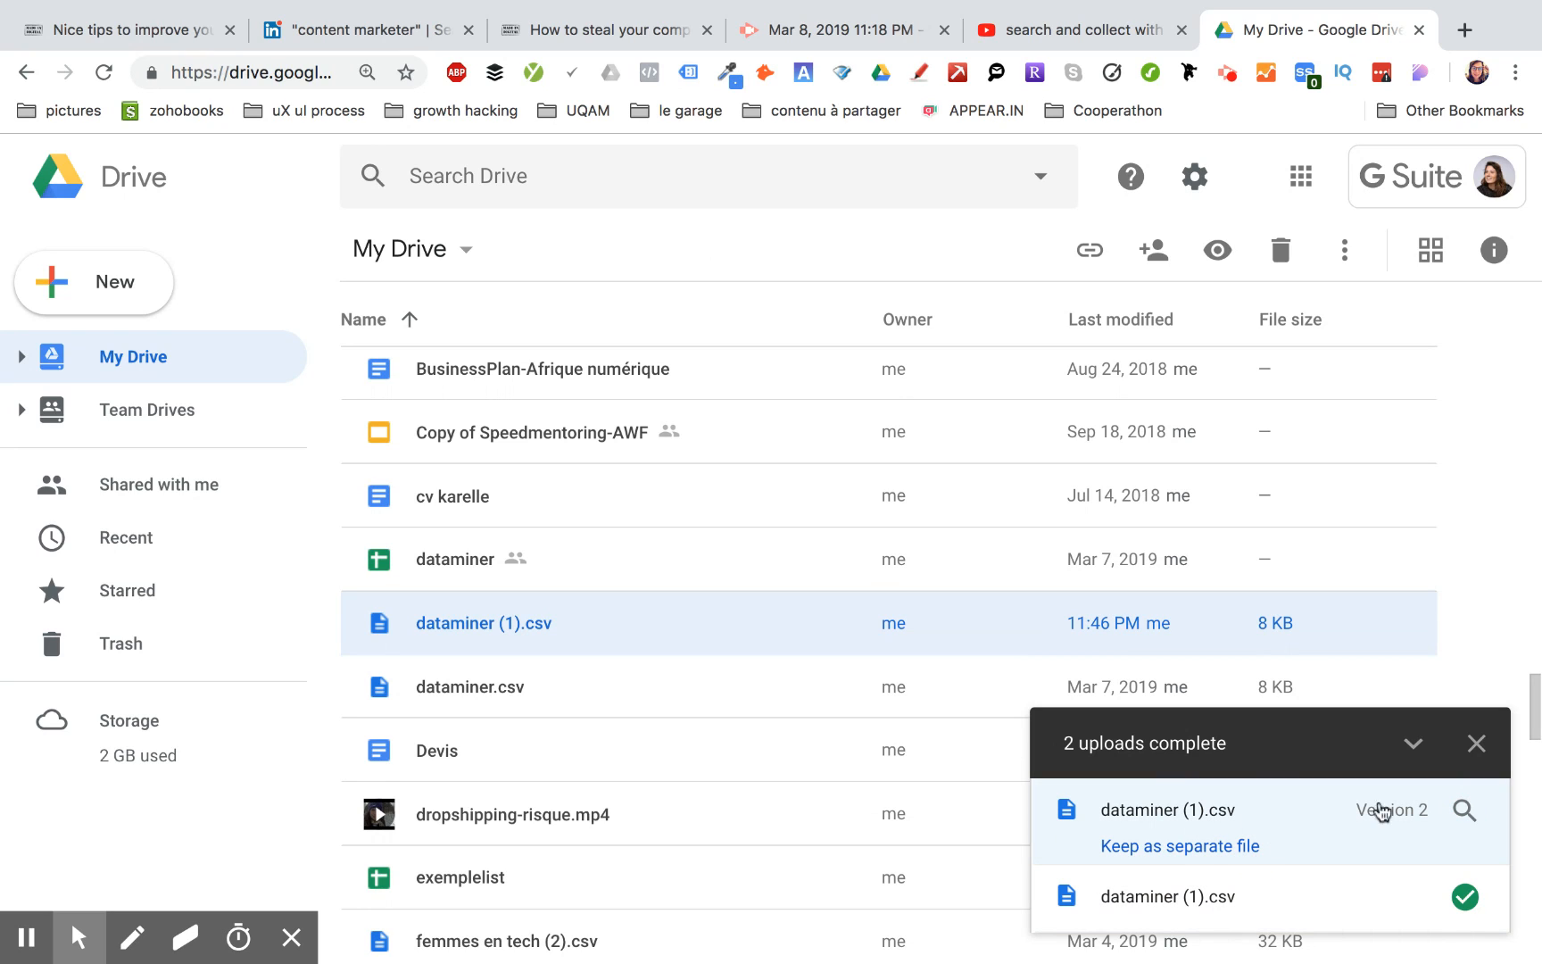
# Step: Locate the uploaded dataminer (1).csv in My Drive, preview it and open it with Google Sheets
pyautogui.click(1466, 814)
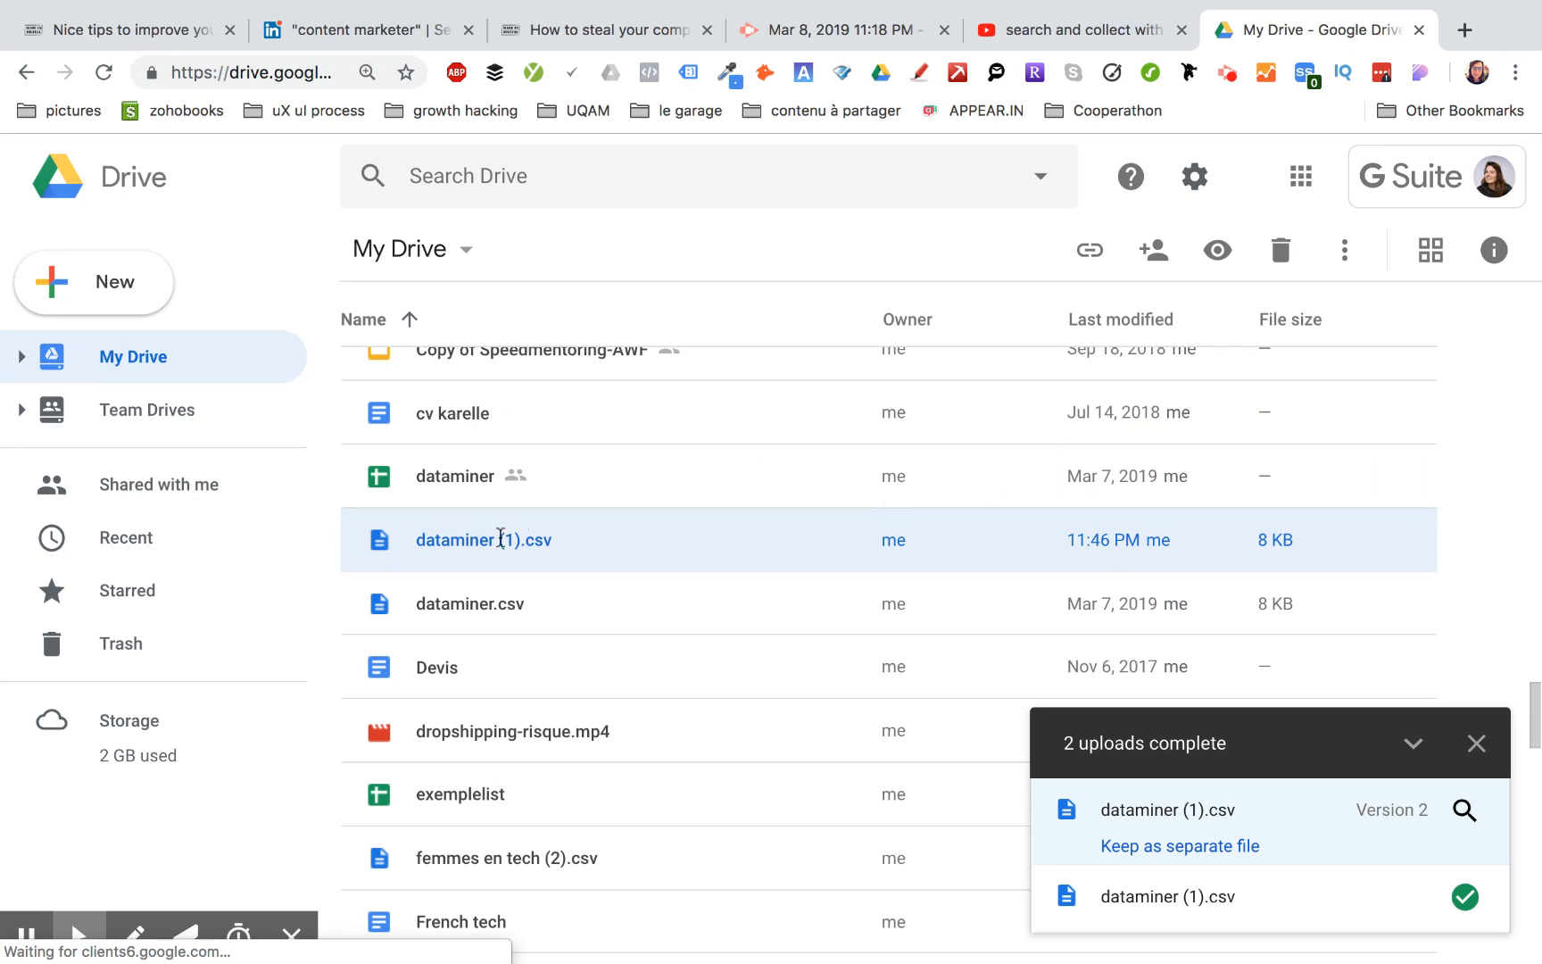
pyautogui.doubleClick(380, 542)
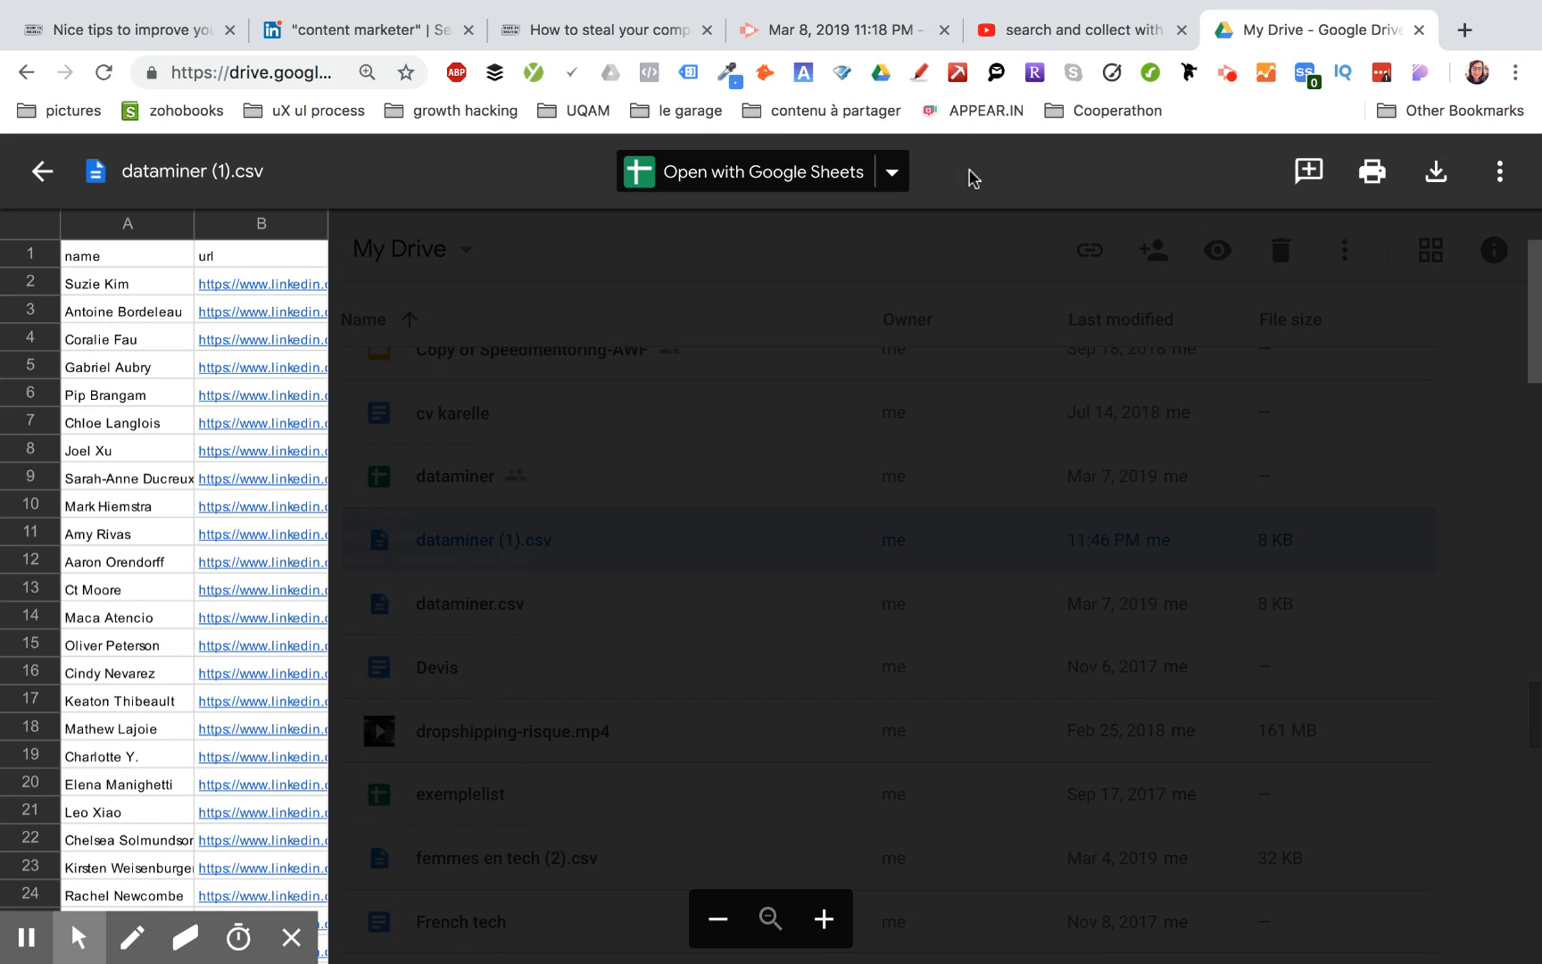
pyautogui.click(763, 170)
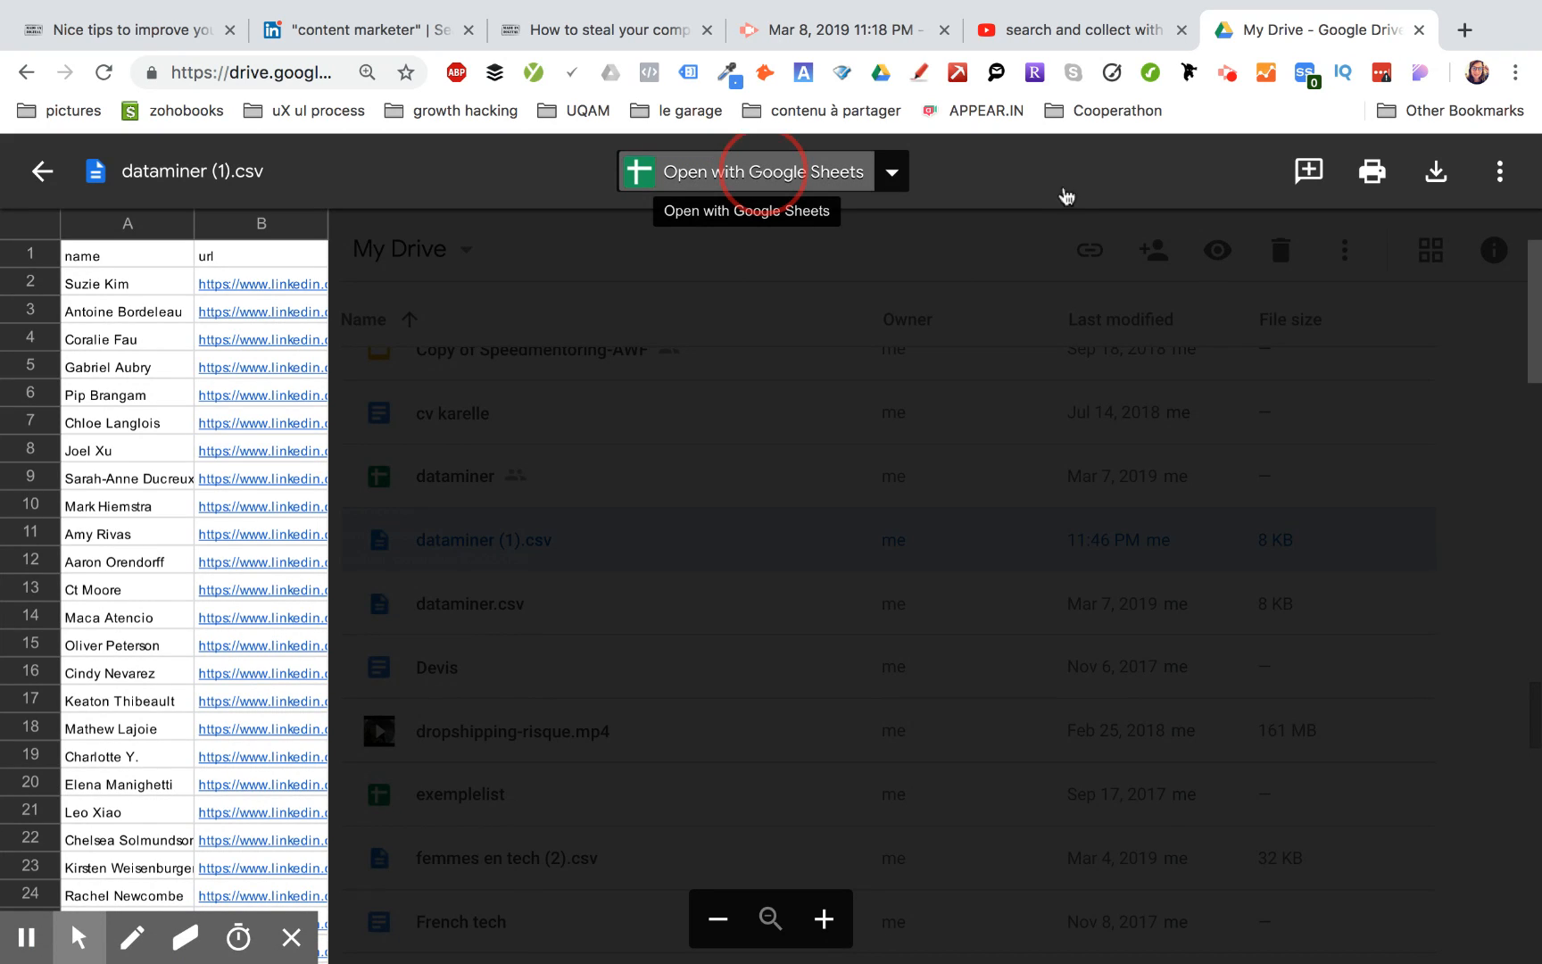